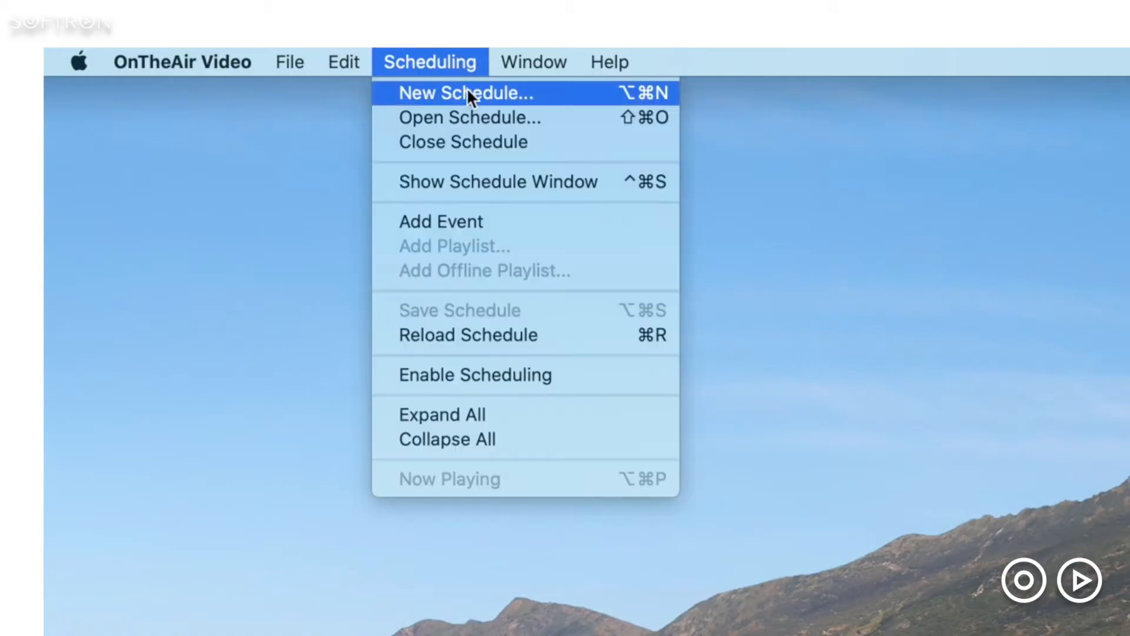
- Create a new schedule named "Test Schedule 2"
{"action": "left_click", "coordinate": [469, 92]}
{"action": "type", "text": "Test Schedule 2"}
{"action": "key", "text": "Return"}
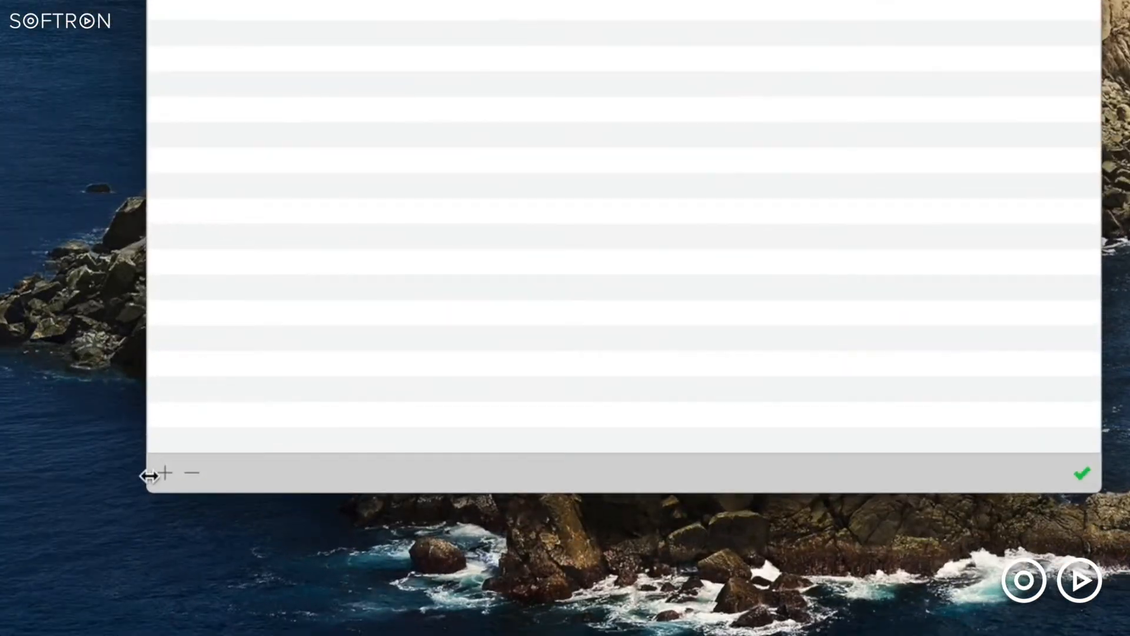
- Add a repeating event named "Weekdays at 2" at 2:00:00 PM on Monday through Friday
{"action": "left_click", "coordinate": [382, 612]}
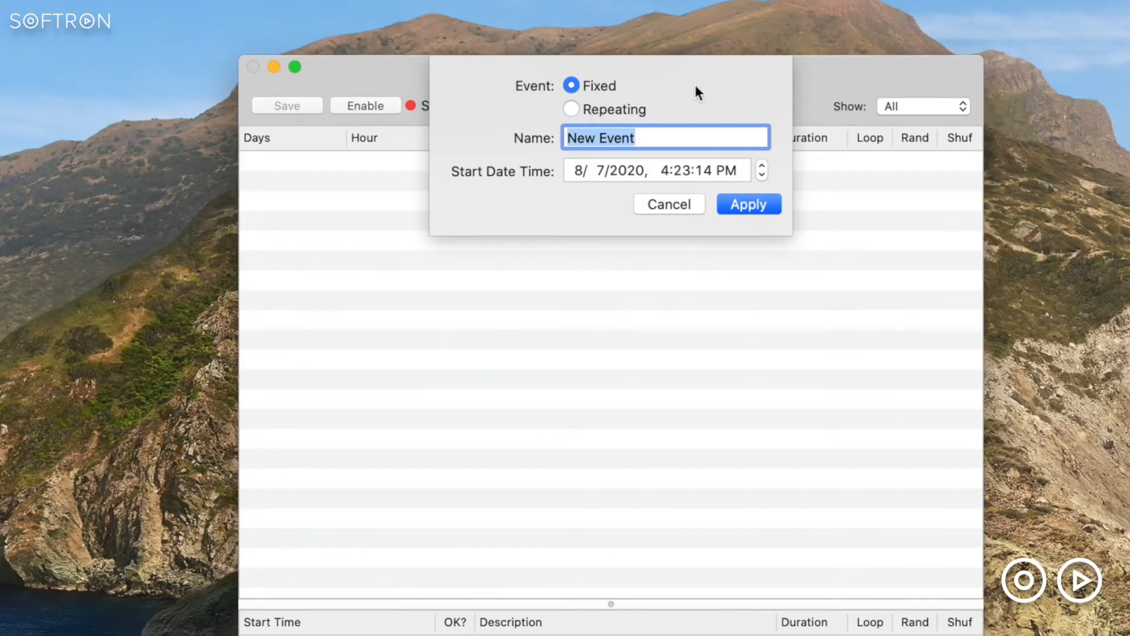
{"action": "left_click", "coordinate": [572, 108]}
{"action": "type", "text": "Weekdays at 2"}
{"action": "left_click", "coordinate": [577, 169]}
{"action": "type", "text": "20000"}
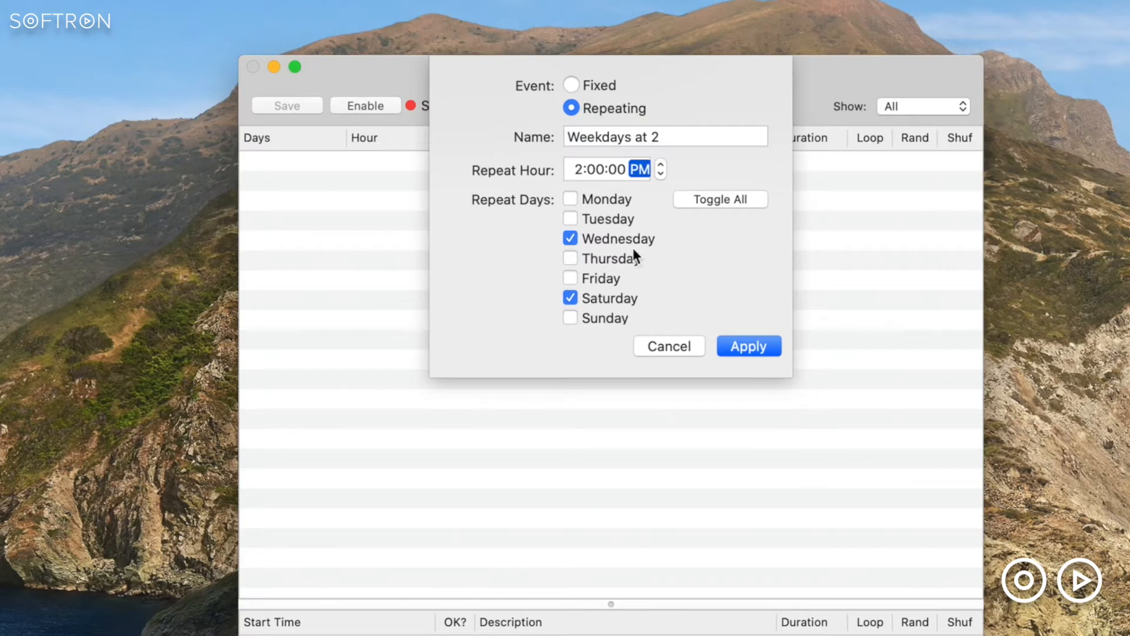
{"action": "left_click", "coordinate": [719, 199]}
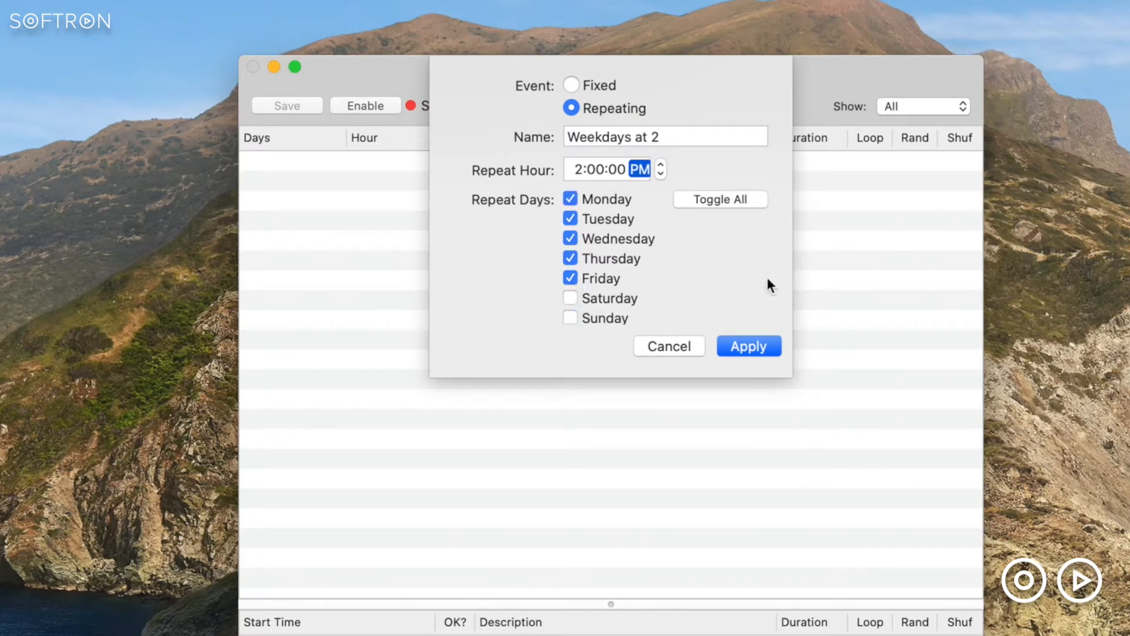
{"action": "key", "text": "Return"}
- Open the repeat days and the hour of the Weekdays at 2 event for editing, leaving both as they are
{"action": "left_click", "coordinate": [281, 163]}
{"action": "left_click", "coordinate": [282, 163]}
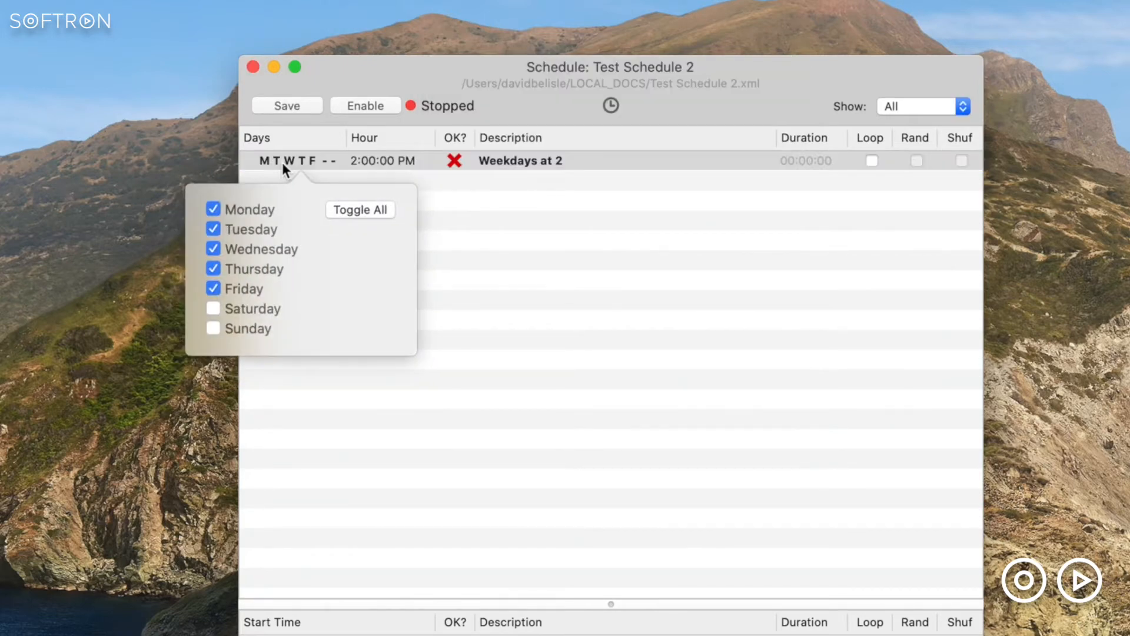
{"action": "left_click", "coordinate": [573, 333]}
{"action": "left_click", "coordinate": [397, 165]}
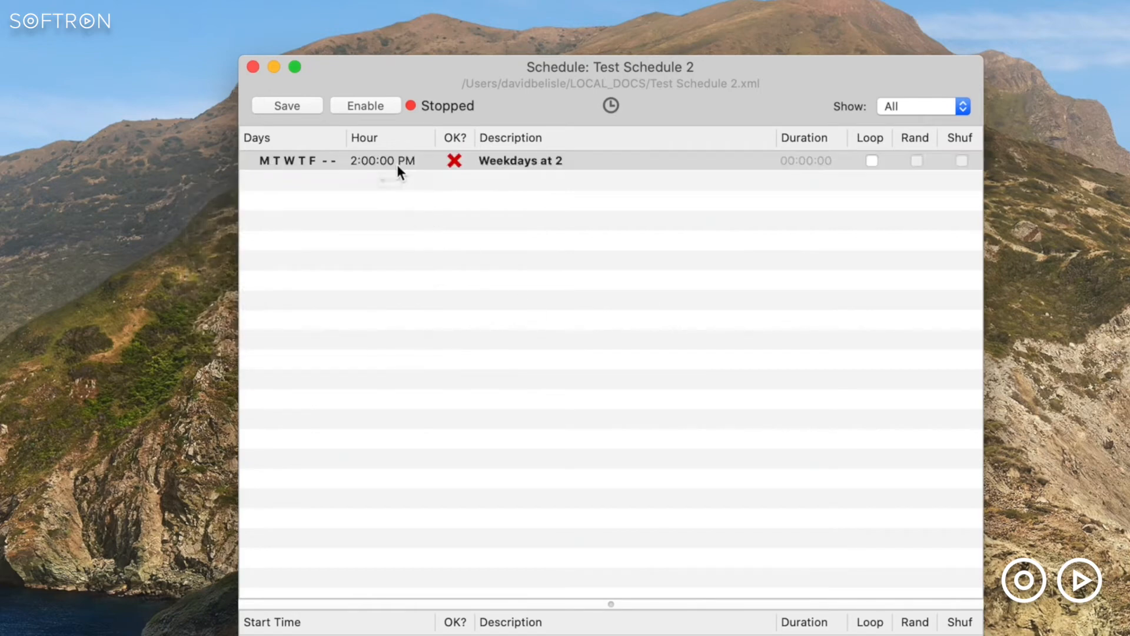
{"action": "left_click", "coordinate": [397, 164]}
{"action": "left_click", "coordinate": [593, 227]}
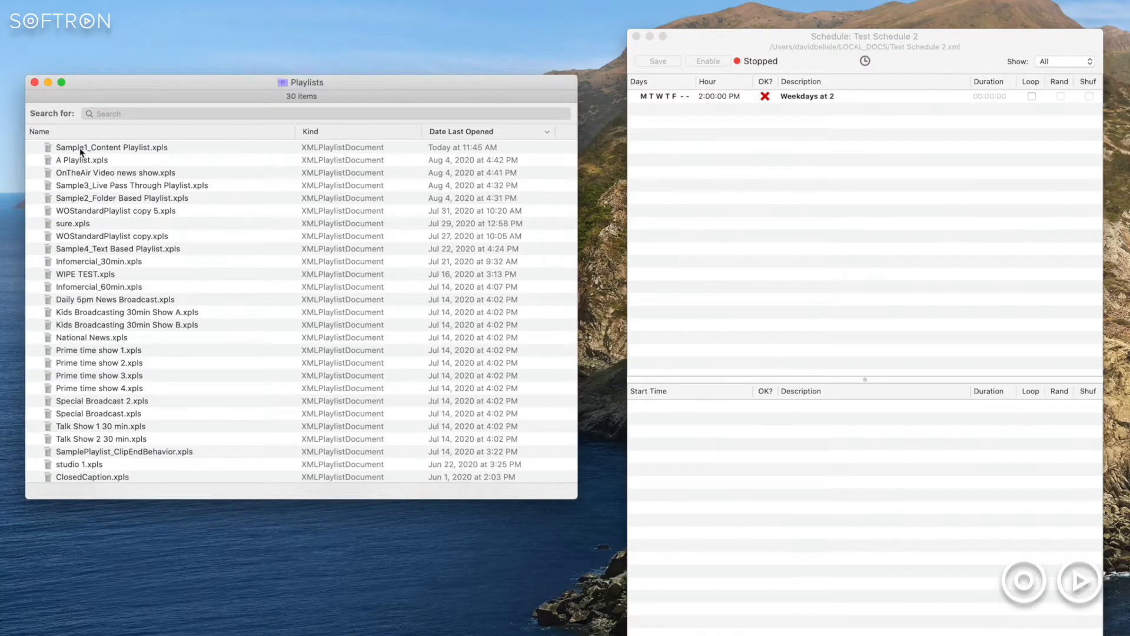
- Add Sample1_Content Playlist to the Weekdays at 2 event, both from the Playlists folder and from its open playlist window
{"action": "left_click", "coordinate": [64, 150]}
{"action": "left_click_drag", "start_coordinate": [63, 151], "coordinate": [827, 108]}
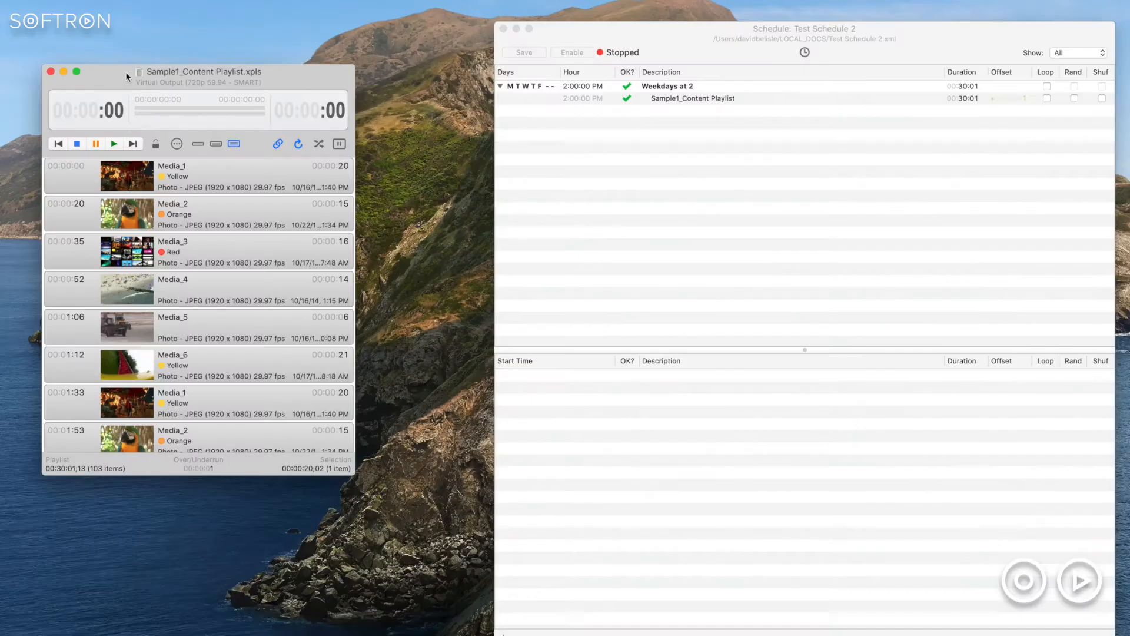
{"action": "left_click_drag", "start_coordinate": [146, 74], "coordinate": [669, 104]}
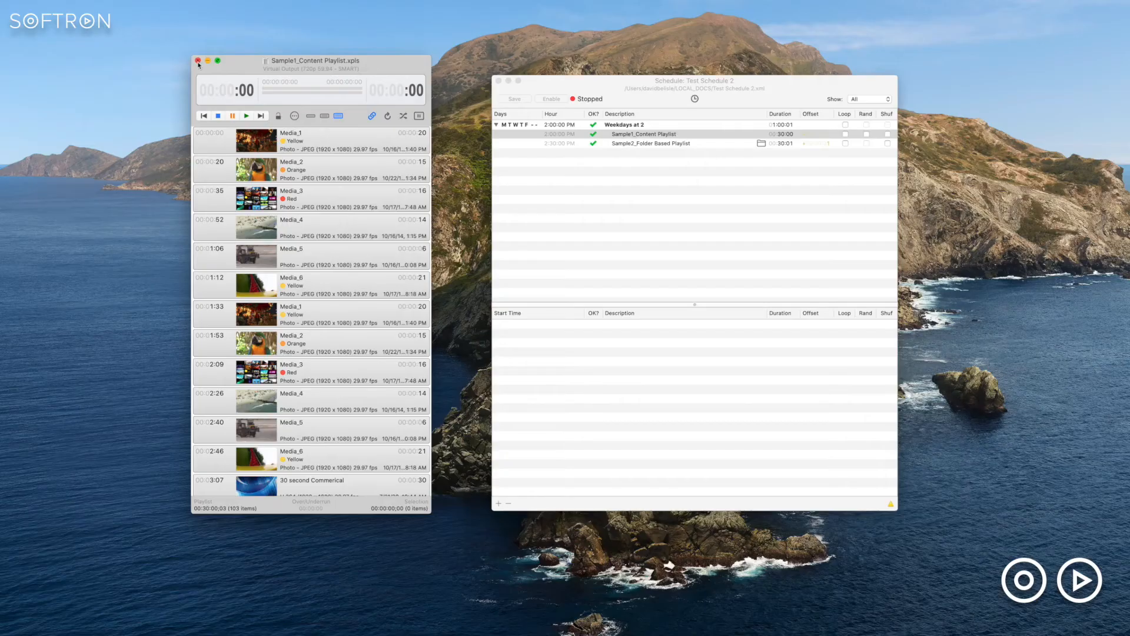
- Reopen Sample1_Content Playlist from its schedule entry, delete a block of clips at its beginning and save it
{"action": "left_click", "coordinate": [351, 16]}
{"action": "double_click", "coordinate": [670, 136]}
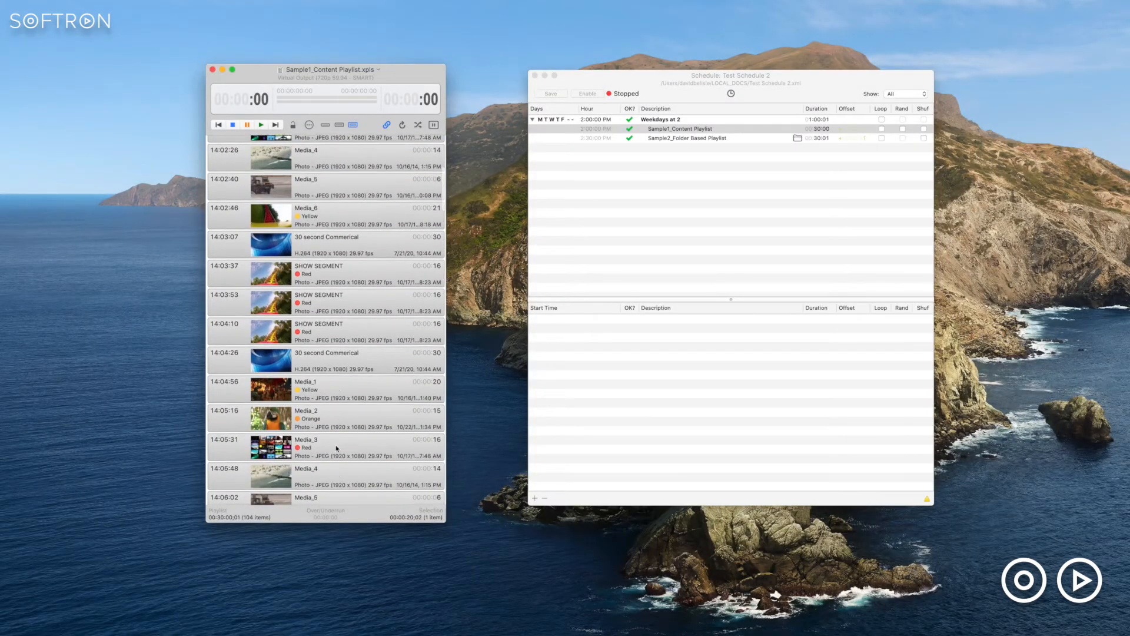
{"action": "left_click", "coordinate": [346, 437], "text": "shift"}
{"action": "key", "text": "BackSpace"}
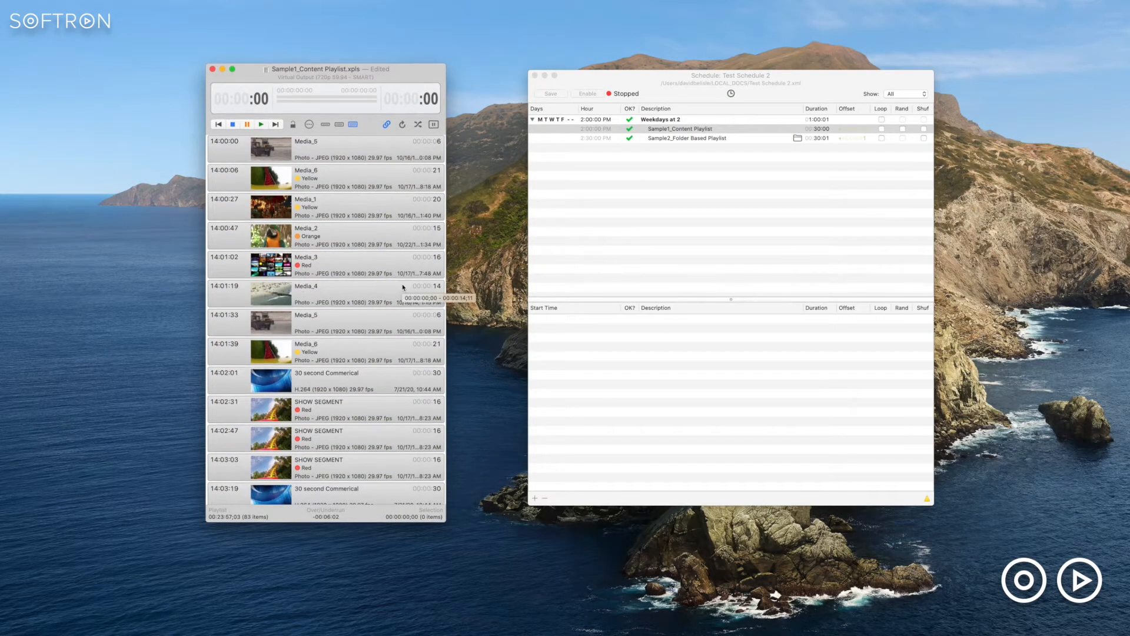
{"action": "key", "text": "super+s"}
{"action": "left_click", "coordinate": [771, 78]}
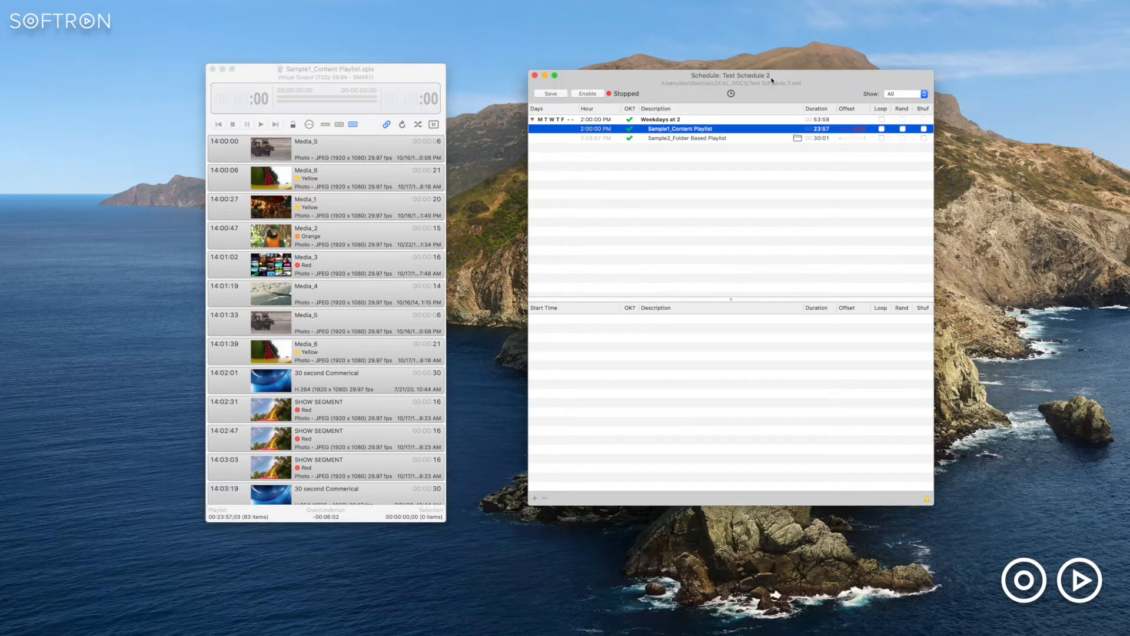
- Add an offline clip named "Offline Clip Test.mxf" in the Sample Work folder to Sample1_Content Playlist
{"action": "left_click", "coordinate": [390, 71]}
{"action": "left_click", "coordinate": [91, 0]}
{"action": "mouse_move", "coordinate": [112, 25]}
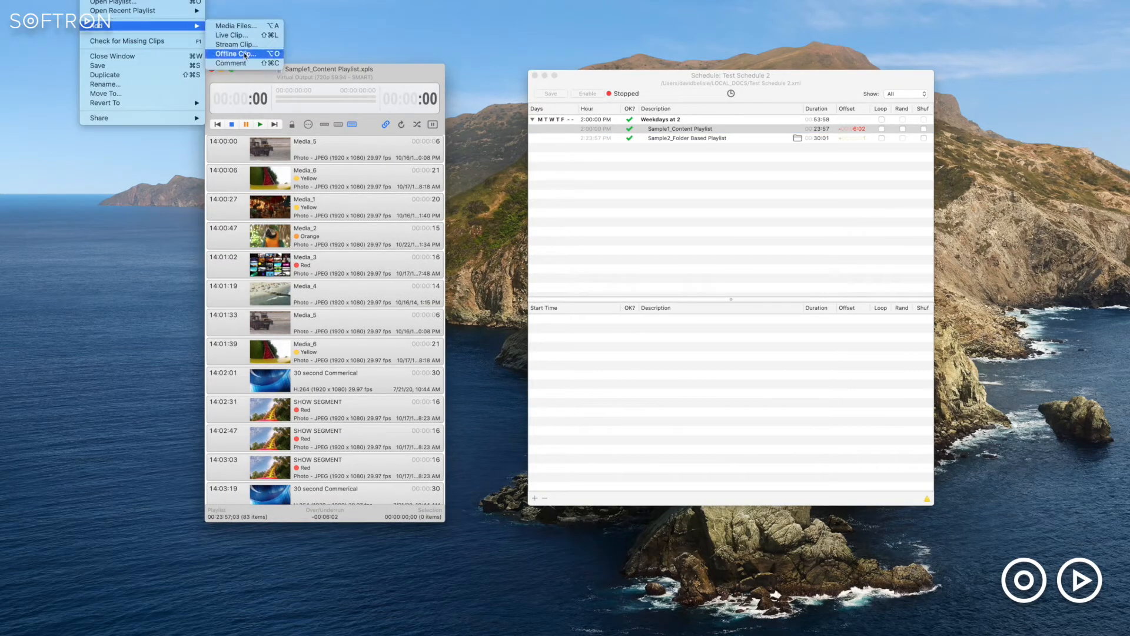
{"action": "left_click", "coordinate": [236, 54]}
{"action": "type", "text": "Test"}
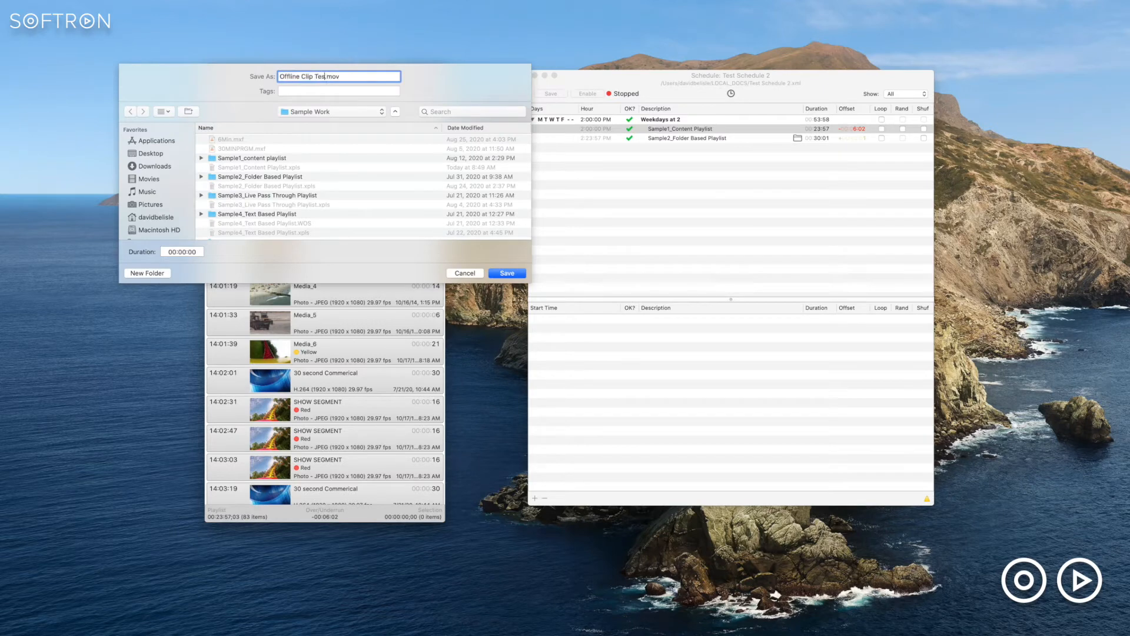
{"action": "key", "text": "End"}
{"action": "key", "text": "BackSpace"}
{"action": "key", "text": "BackSpace"}
{"action": "key", "text": "BackSpace"}
{"action": "type", "text": "mxf"}
{"action": "left_click", "coordinate": [506, 273]}
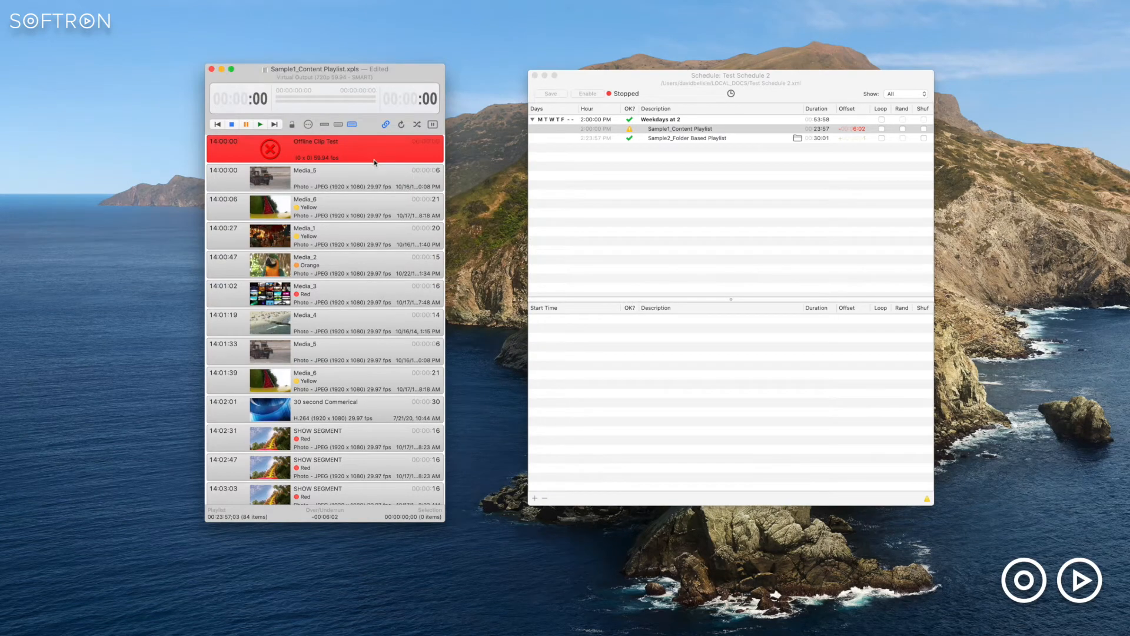
- In Finder, duplicate 6Min.mxf in the Sample Work folder and rename the copy "Offline Clip Test.mxf"
{"action": "left_click", "coordinate": [639, 168]}
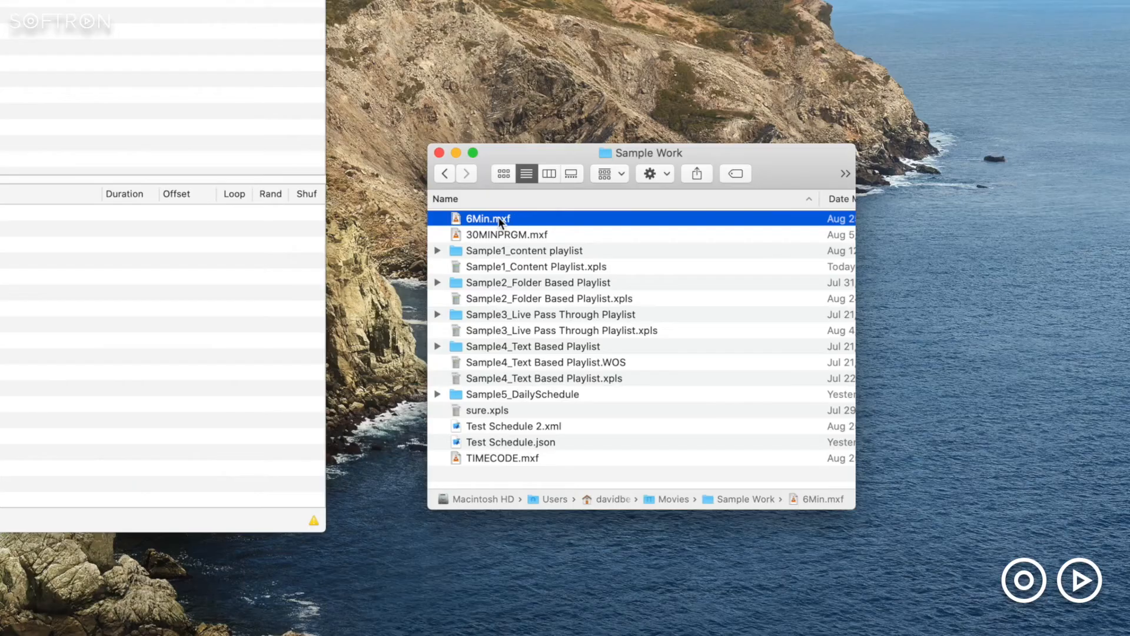
{"action": "right_click", "coordinate": [498, 216]}
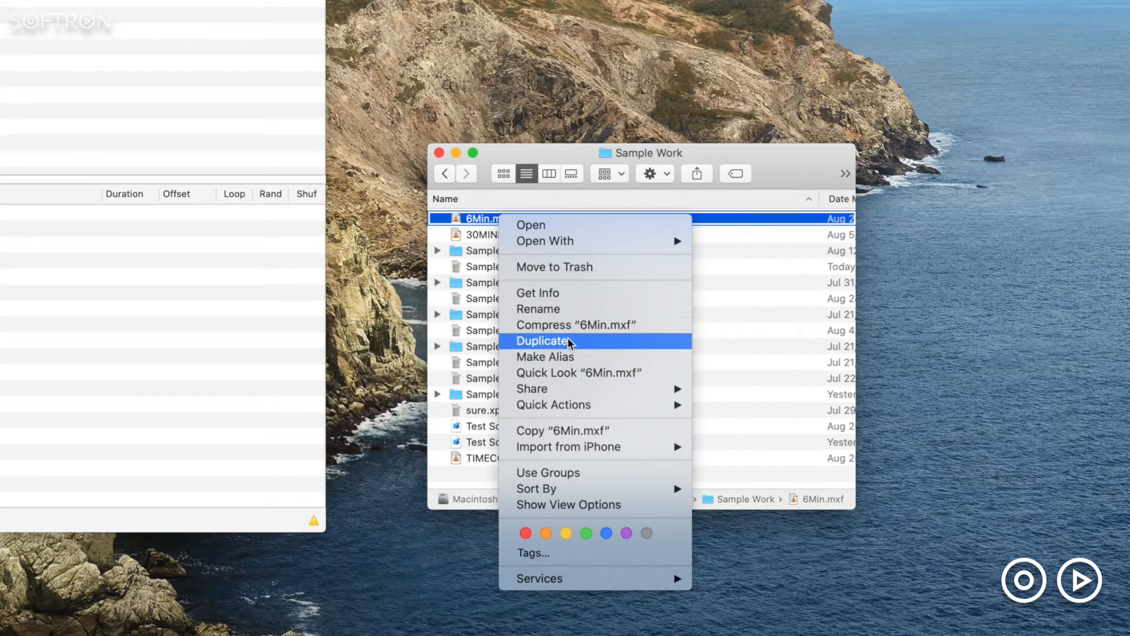
{"action": "left_click", "coordinate": [542, 341]}
{"action": "key", "text": "Return"}
{"action": "type", "text": "Offline Clip Test.mxf"}
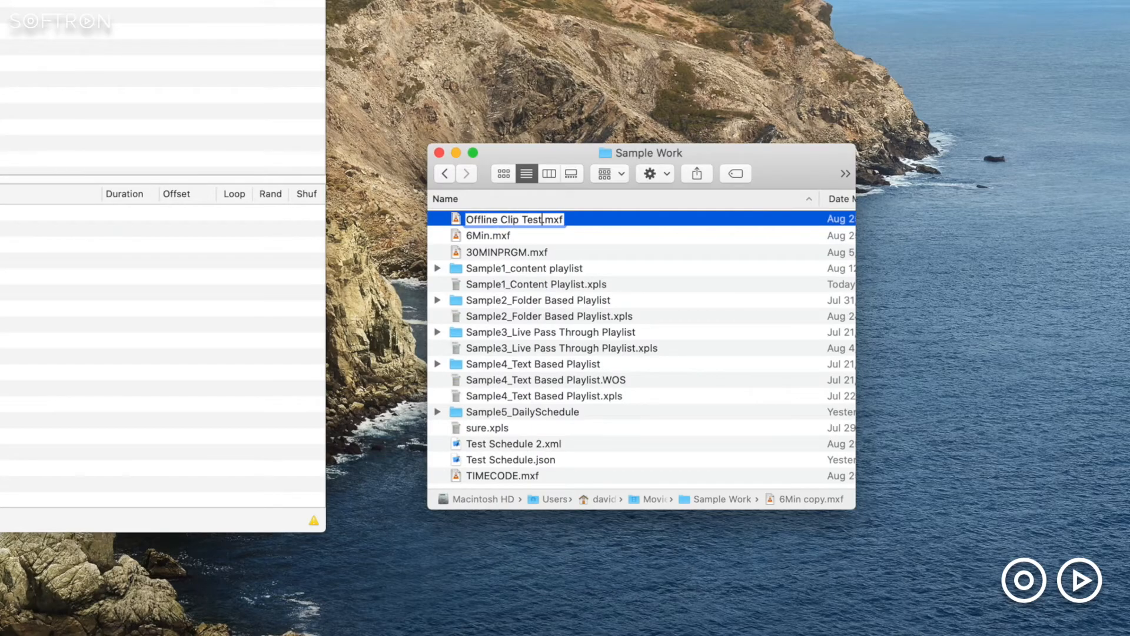
{"action": "key", "text": "Return"}
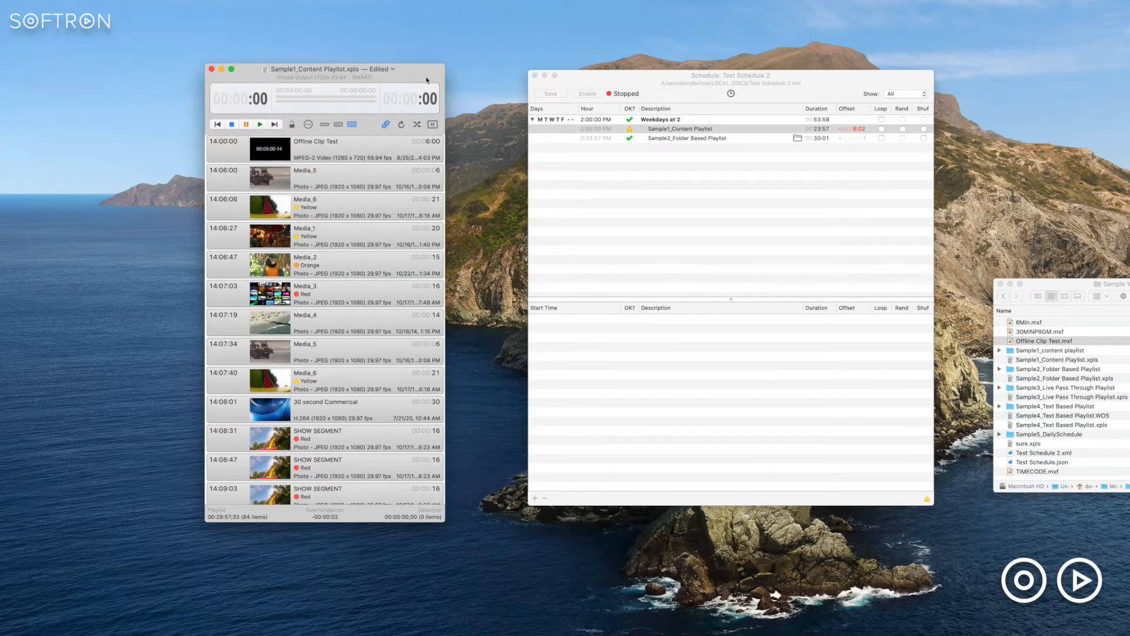
- Add an offline playlist to the Weekdays at 2 event, saved as "Offline playlist.xpls" in the Sample Work folder
{"action": "left_click", "coordinate": [834, 78]}
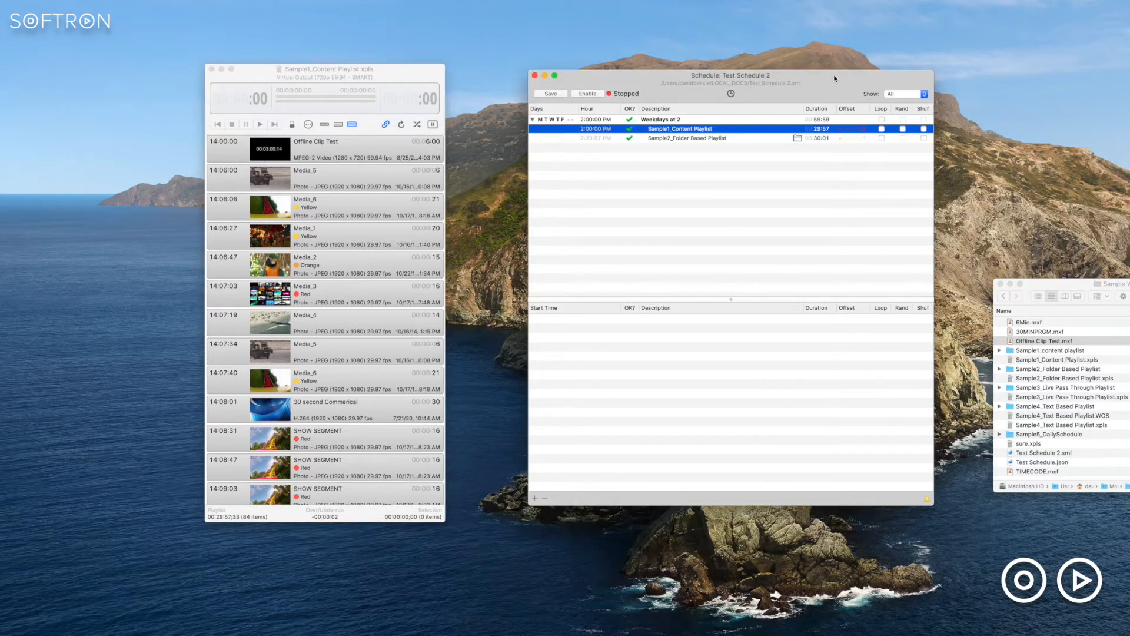
{"action": "right_click", "coordinate": [674, 121]}
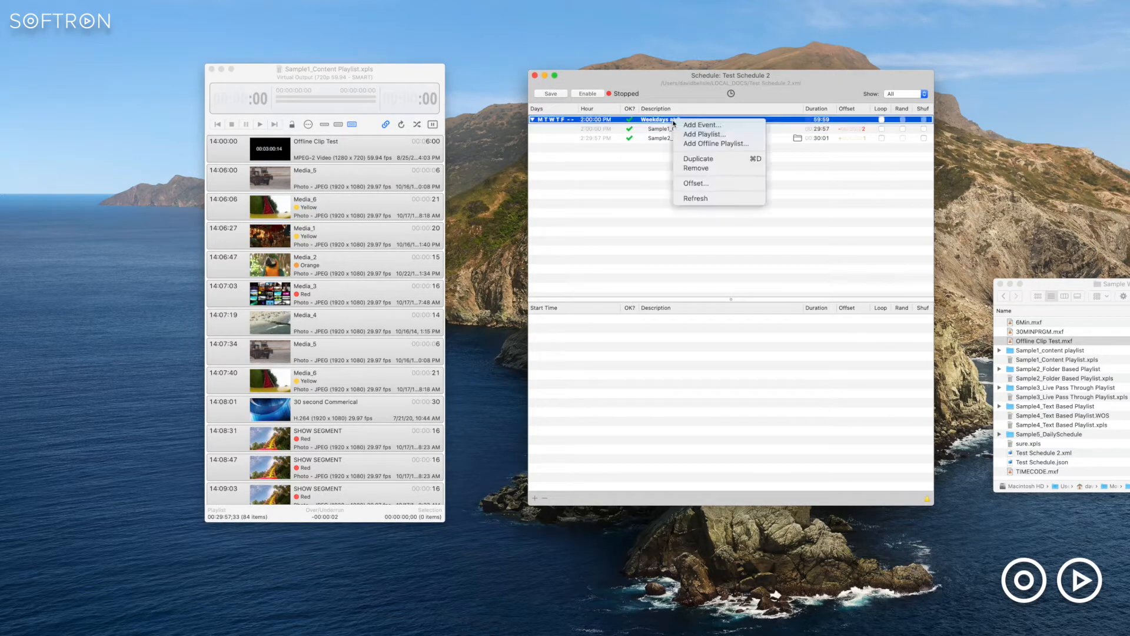
{"action": "left_click", "coordinate": [723, 146]}
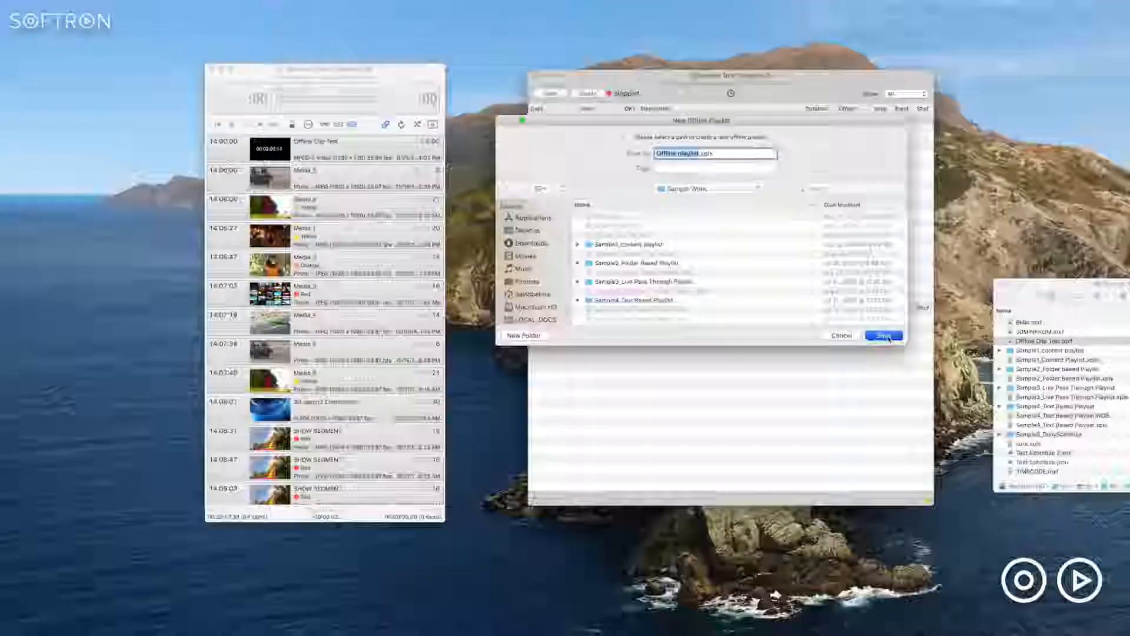
{"action": "left_click", "coordinate": [884, 335]}
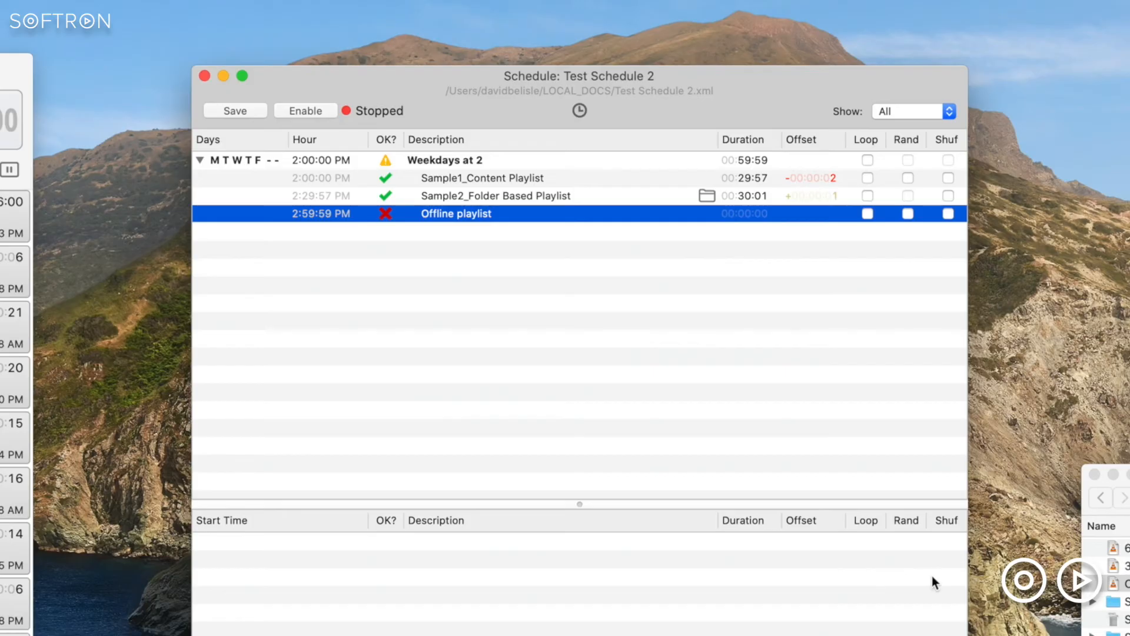
{"action": "left_click", "coordinate": [578, 299]}
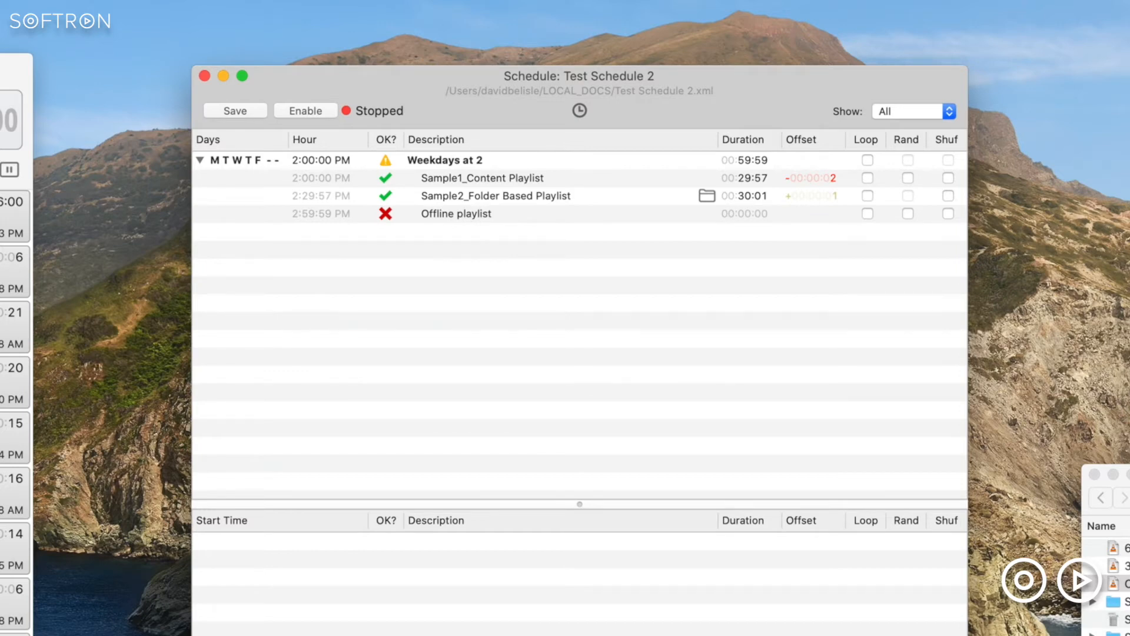
- In Finder, duplicate Sample1_Content Playlist.xpls in the Sample Work folder and rename the copy "Offline Playlist.xpls"
{"action": "left_click", "coordinate": [1121, 600]}
{"action": "left_click", "coordinate": [1121, 619]}
{"action": "right_click", "coordinate": [531, 273]}
{"action": "left_click", "coordinate": [583, 387]}
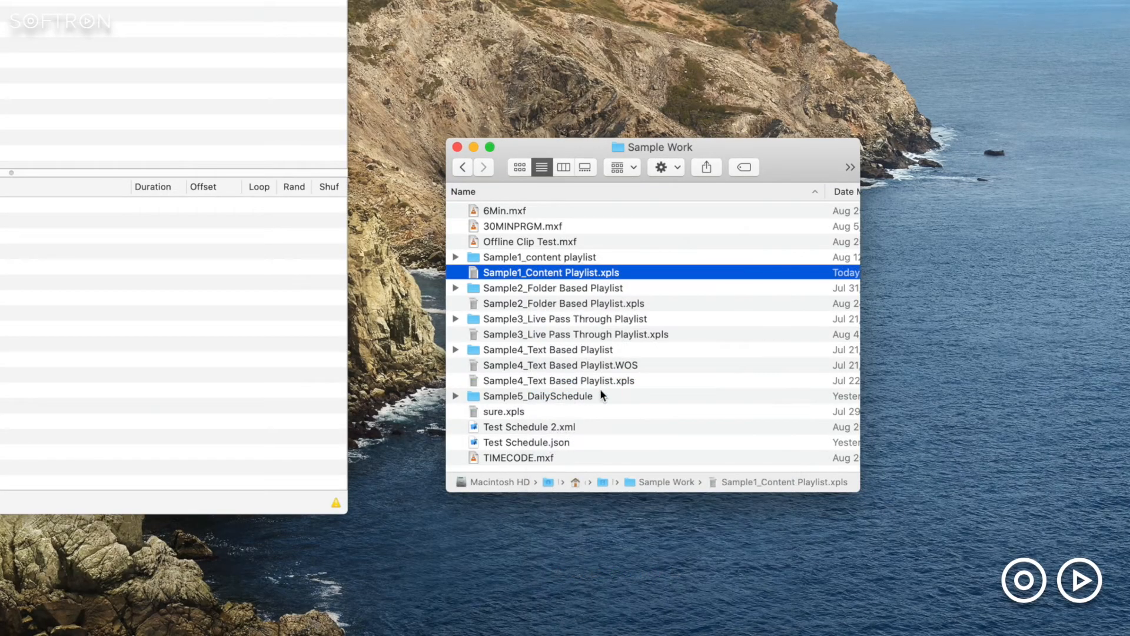
{"action": "key", "text": "Return"}
{"action": "type", "text": "Offline "}
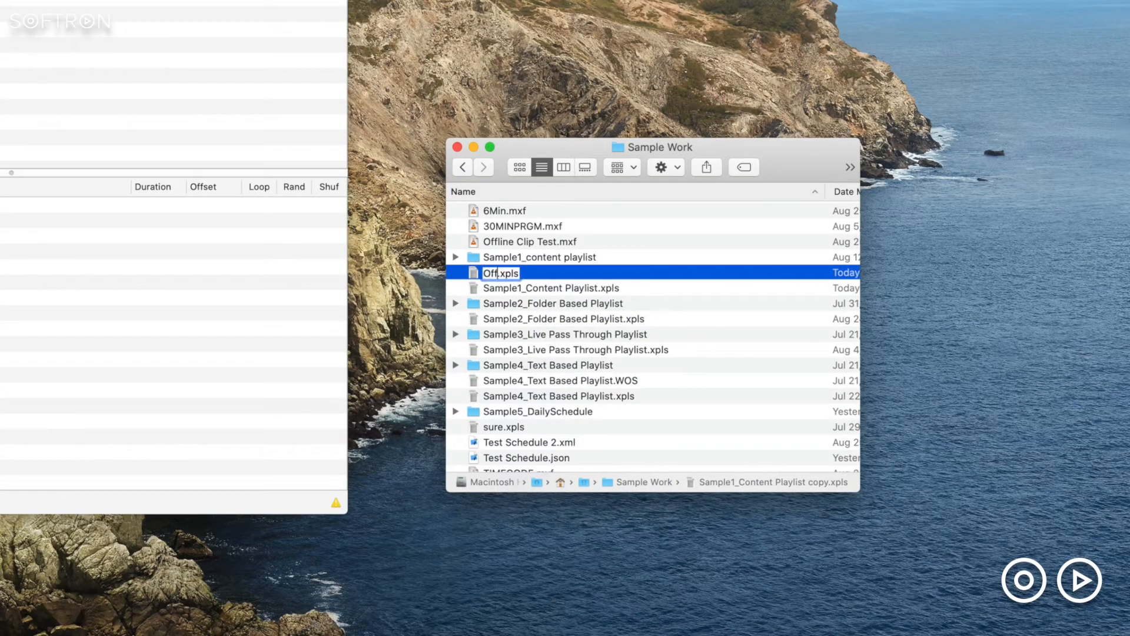
{"action": "type", "text": "Playlist"}
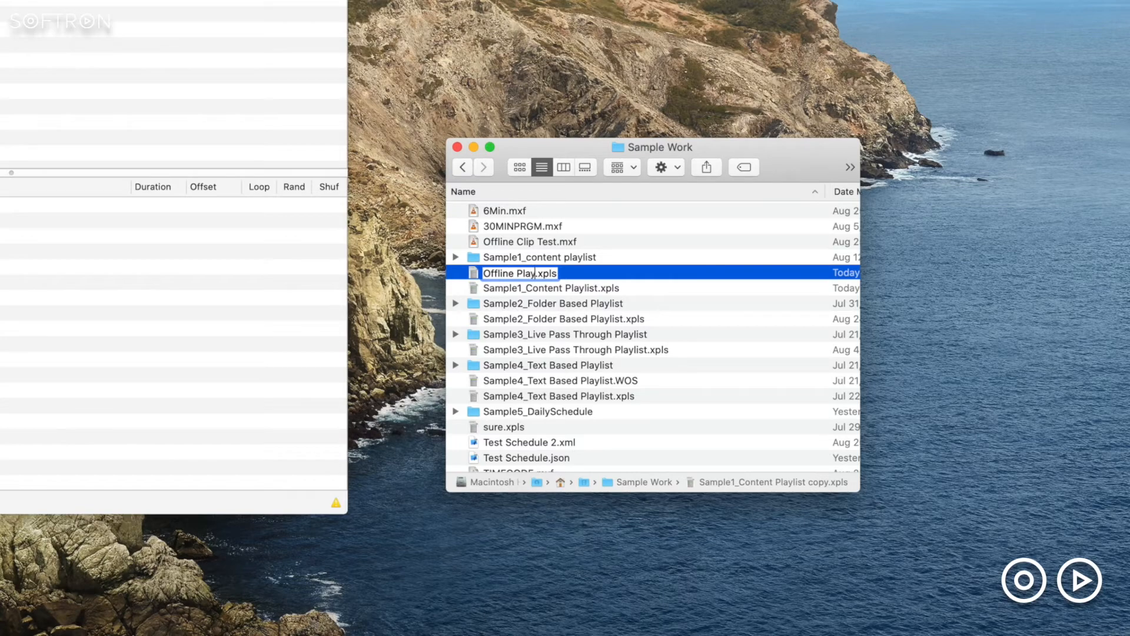
{"action": "key", "text": "Return"}
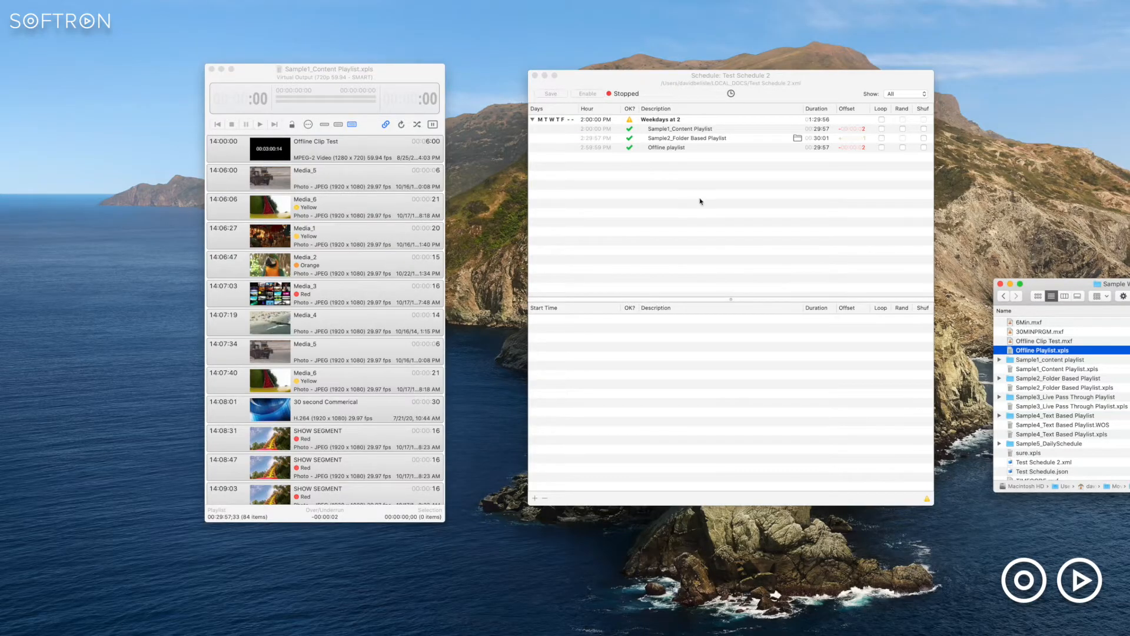
- Turn on looping for the Weekdays at 2 event
{"action": "left_click", "coordinate": [700, 201]}
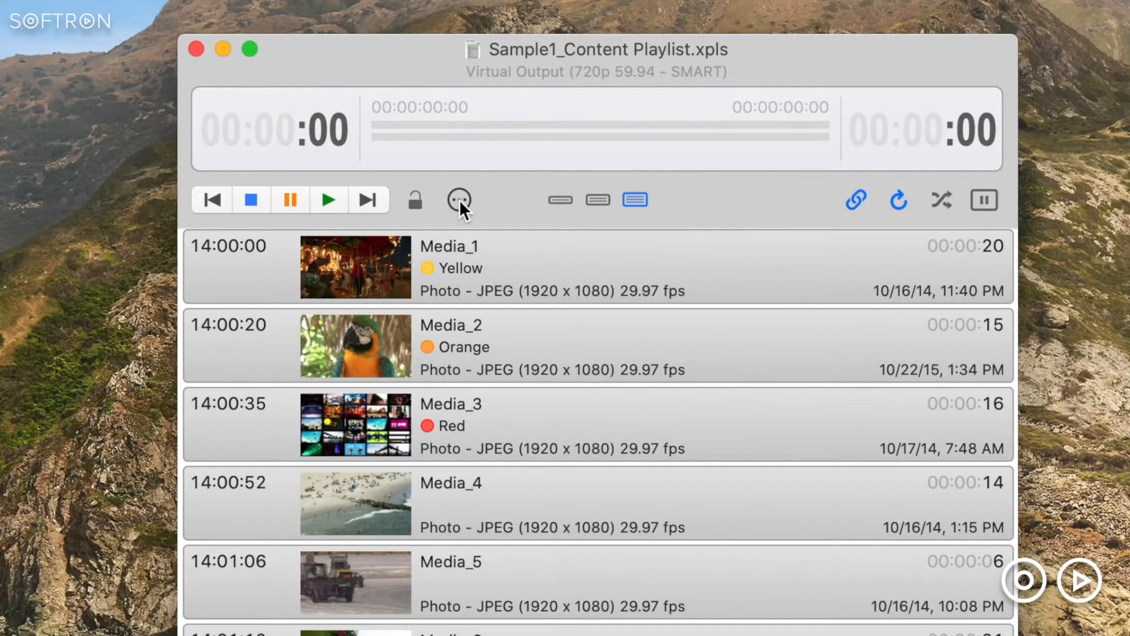
{"action": "left_click", "coordinate": [459, 200]}
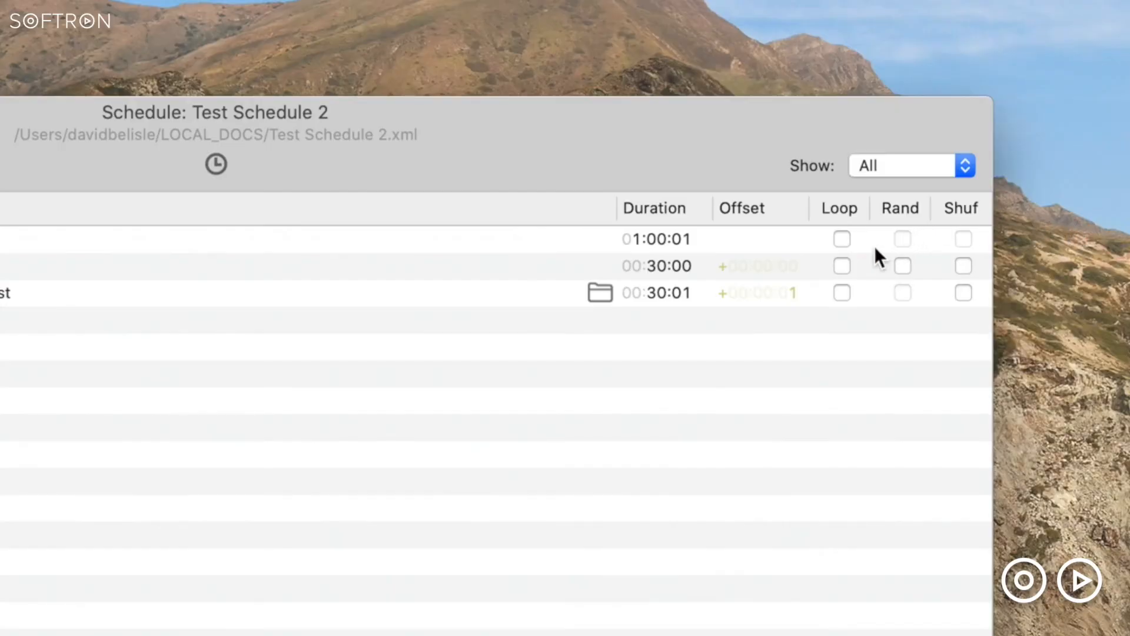
{"action": "left_click", "coordinate": [843, 241]}
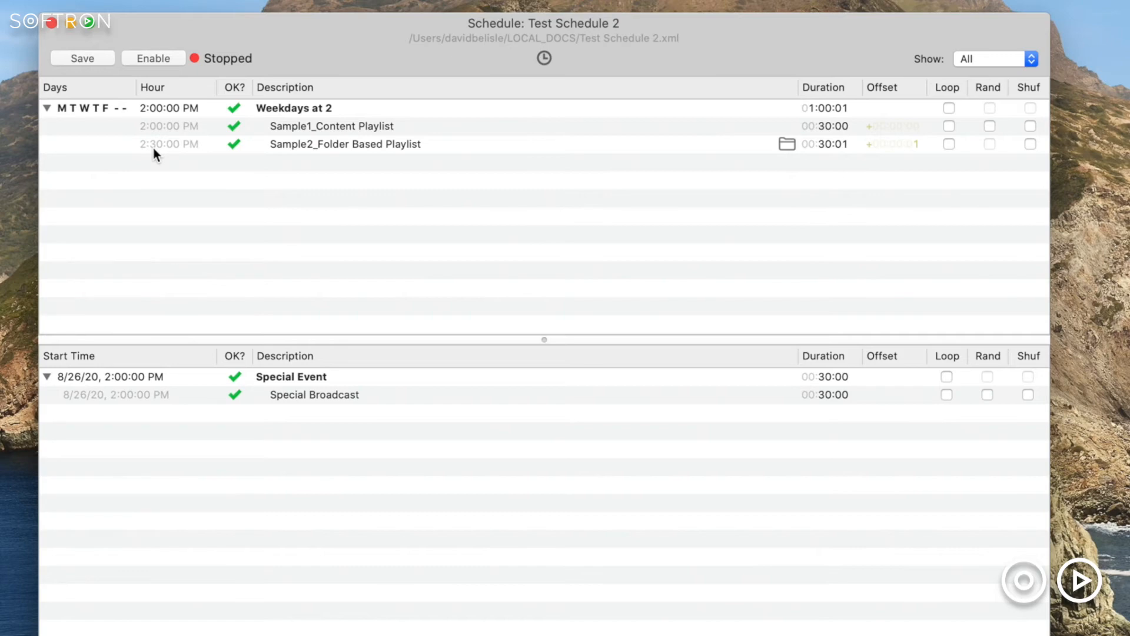
- Add another event to the schedule with its time set to 2:30:00
{"action": "key", "text": "super+e"}
{"action": "type", "text": "0 Event"}
{"action": "left_click", "coordinate": [509, 62]}
{"action": "left_click", "coordinate": [517, 119]}
{"action": "type", "text": "2\t30\t00"}
{"action": "left_click", "coordinate": [651, 144]}
{"action": "left_click", "coordinate": [513, 87]}
{"action": "type", "text": ":"}
{"action": "left_click", "coordinate": [668, 276]}
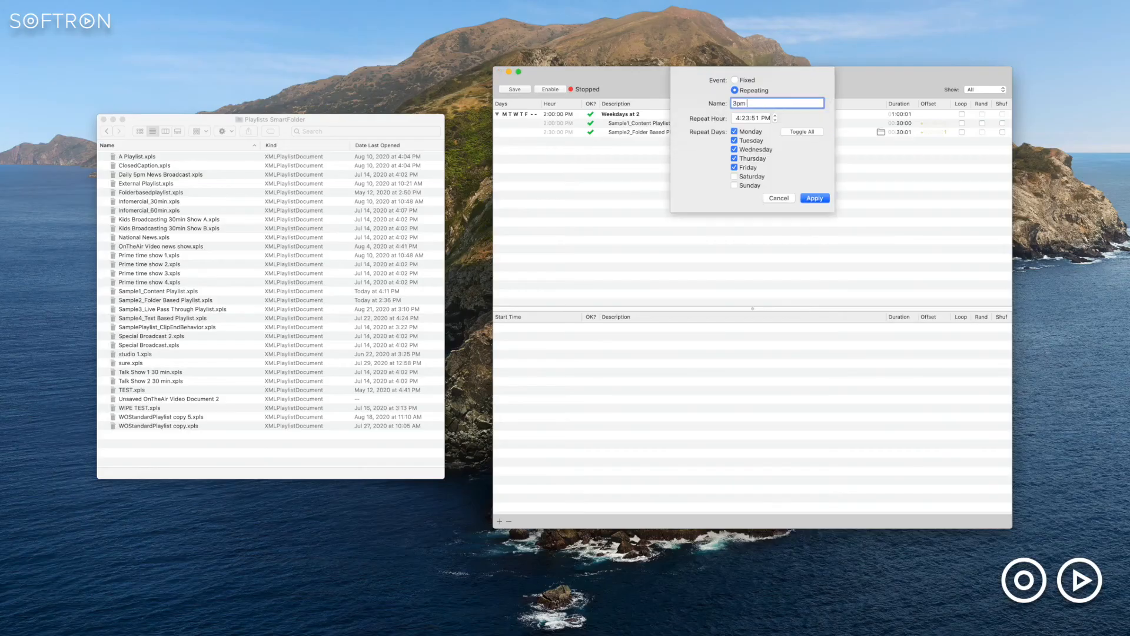
- Add repeating 3:00:00 PM events: "3pm" on Monday, Wednesday and Friday, and "3PM Tues Thurs" on Tuesday and Thursday
{"action": "key", "text": "Return"}
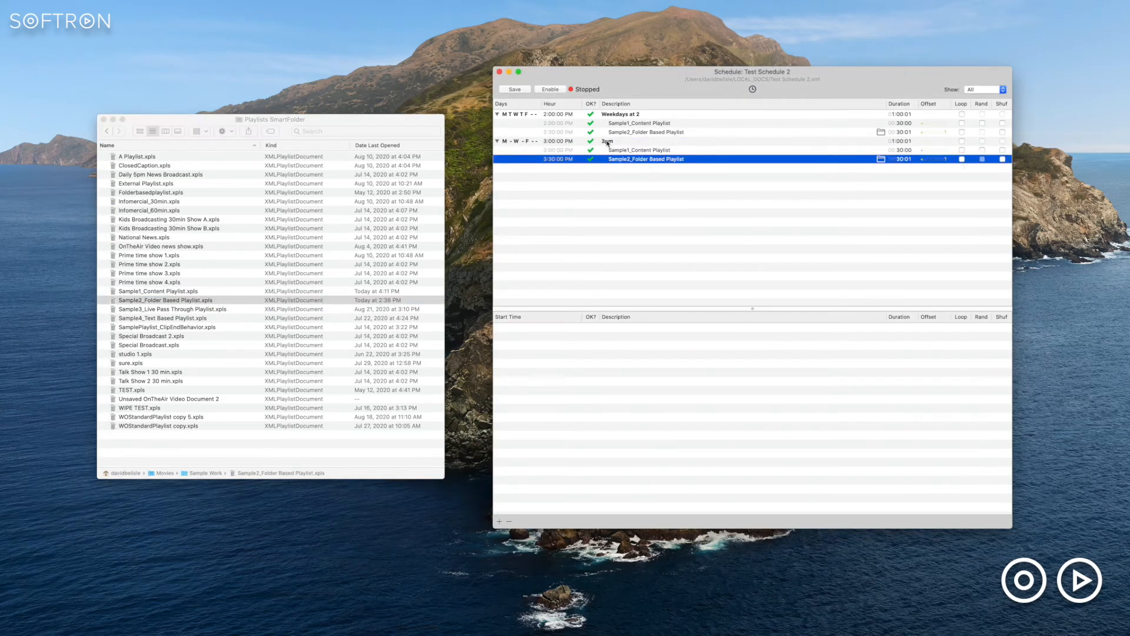
{"action": "double_click", "coordinate": [607, 140]}
{"action": "type", "text": "3PM Tue"}
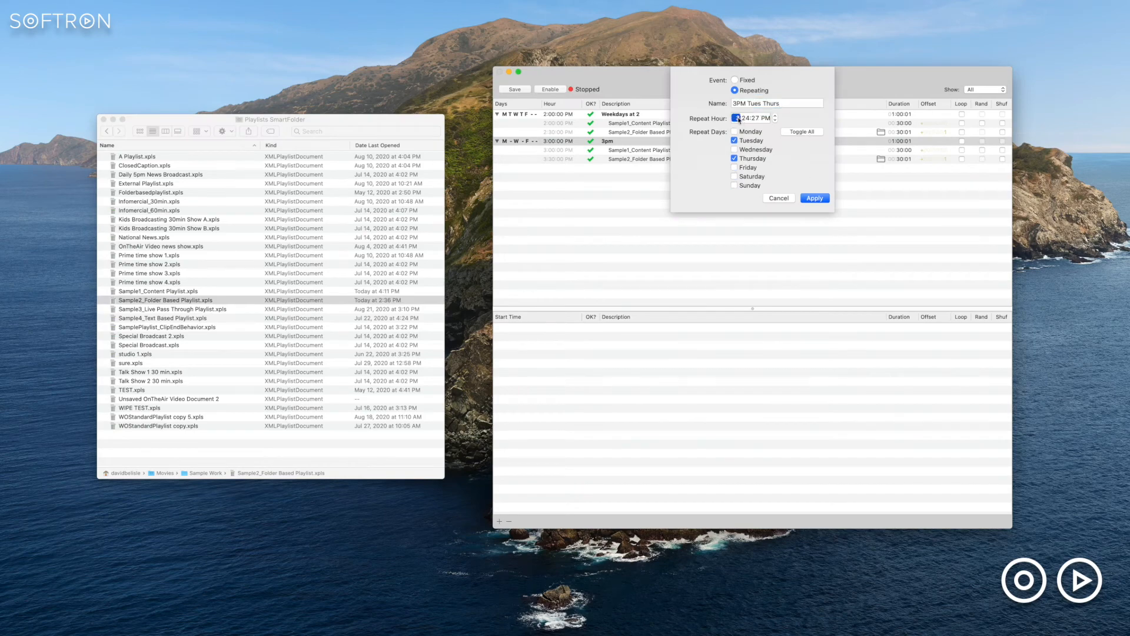
{"action": "key", "text": "Return"}
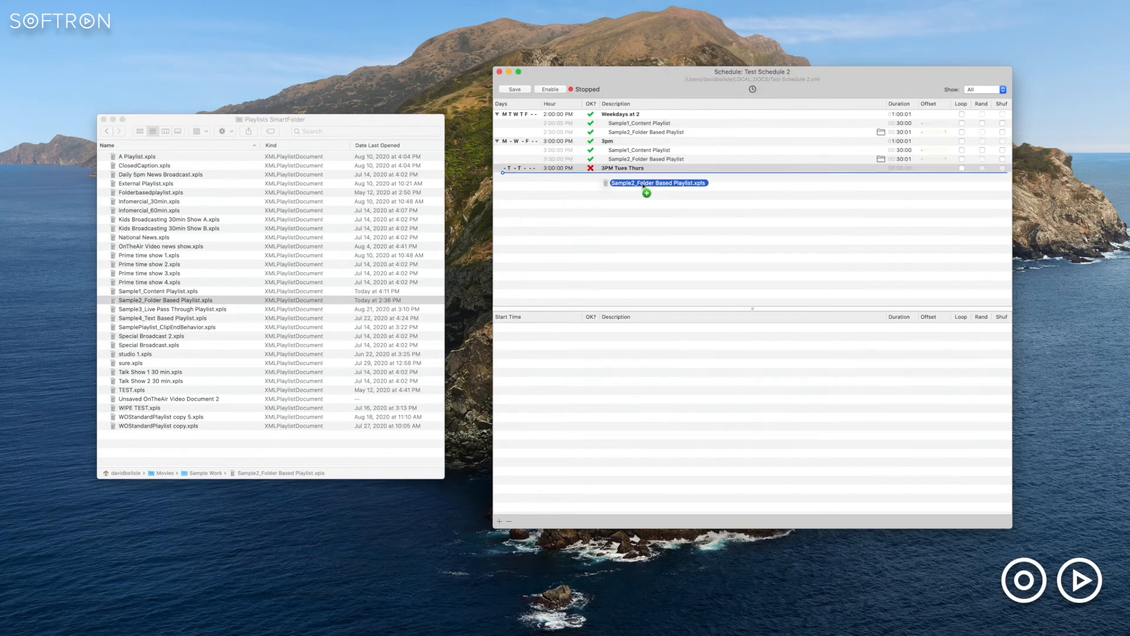
- Add Sample1_Content Playlist.xpls from the playlists folder to the 3pm event
{"action": "left_click", "coordinate": [145, 291]}
{"action": "left_click_drag", "start_coordinate": [145, 291], "coordinate": [817, 188]}
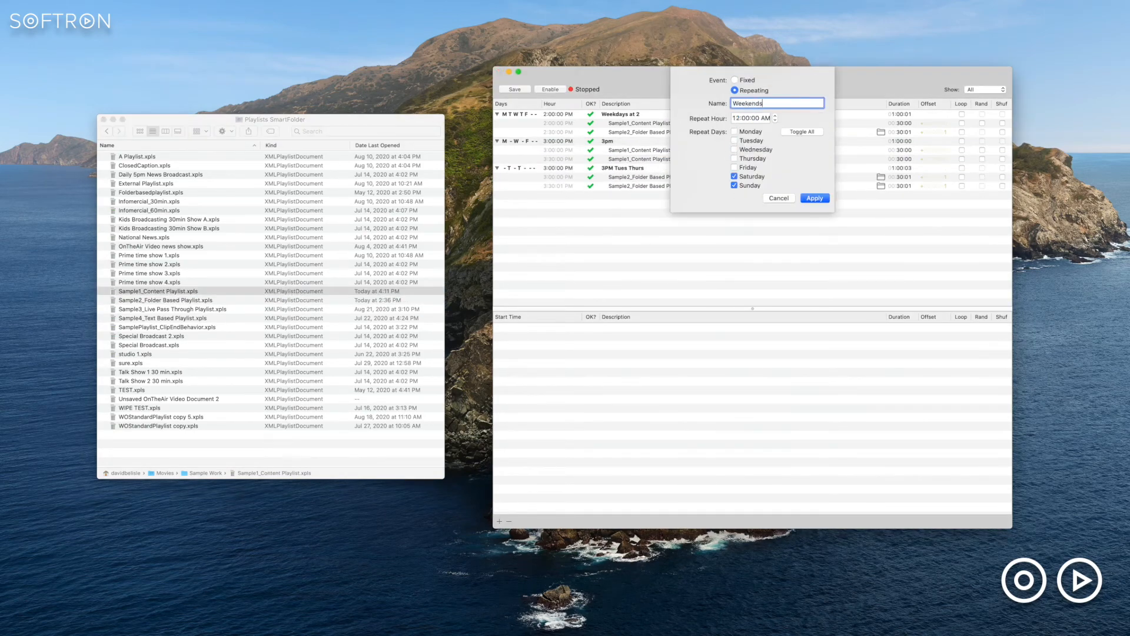
- Add a repeating Weekends event at 12:00:00 AM on Saturday and Sunday containing the Kids Broadcasting, infomercial and Prime time show playlists
{"action": "key", "text": "Return"}
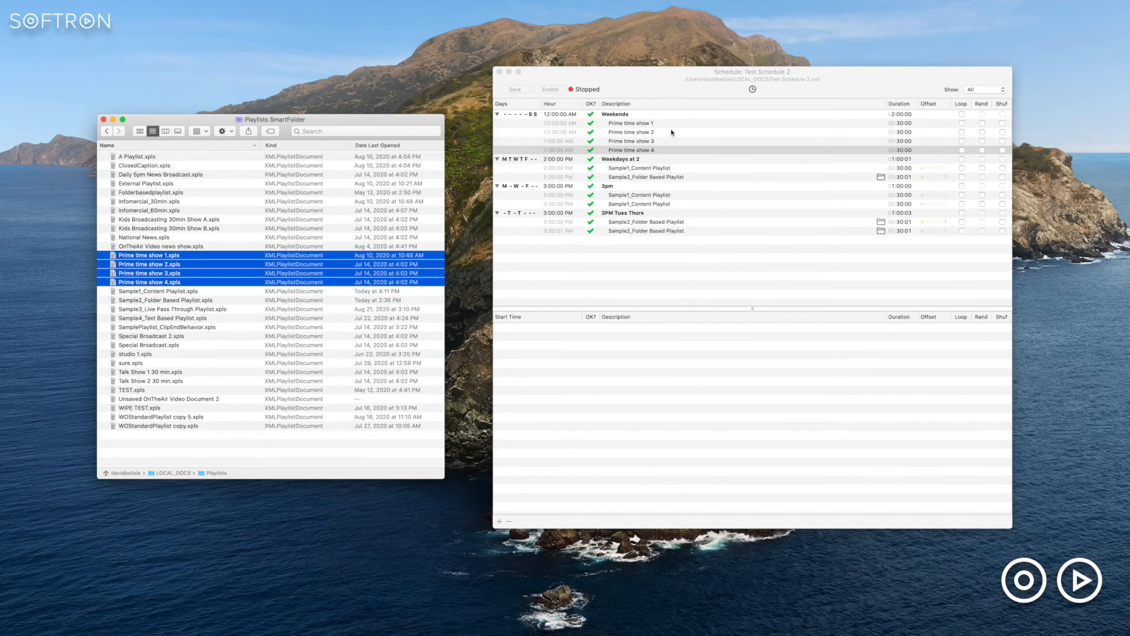
{"action": "left_click", "coordinate": [204, 220], "text": "shift"}
{"action": "left_click", "coordinate": [204, 203]}
{"action": "left_click_drag", "start_coordinate": [205, 220], "coordinate": [648, 129]}
{"action": "left_click", "coordinate": [205, 210], "text": "shift"}
{"action": "mouse_move", "coordinate": [648, 159]}
{"action": "left_mouse_down"}
{"action": "mouse_move", "coordinate": [648, 173]}
{"action": "mouse_move", "coordinate": [648, 155]}
{"action": "left_mouse_up"}
{"action": "left_click_drag", "start_coordinate": [188, 174], "coordinate": [699, 156]}
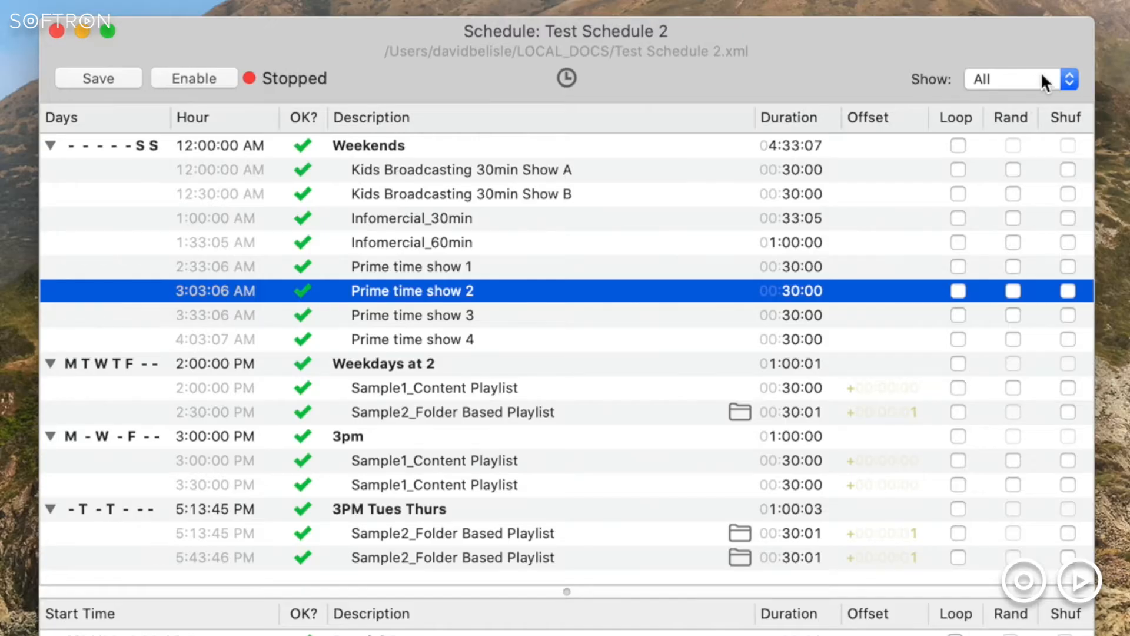
- Filter the displayed schedule events by Today, by Yesterday and by a single weekday
{"action": "left_click", "coordinate": [1001, 89]}
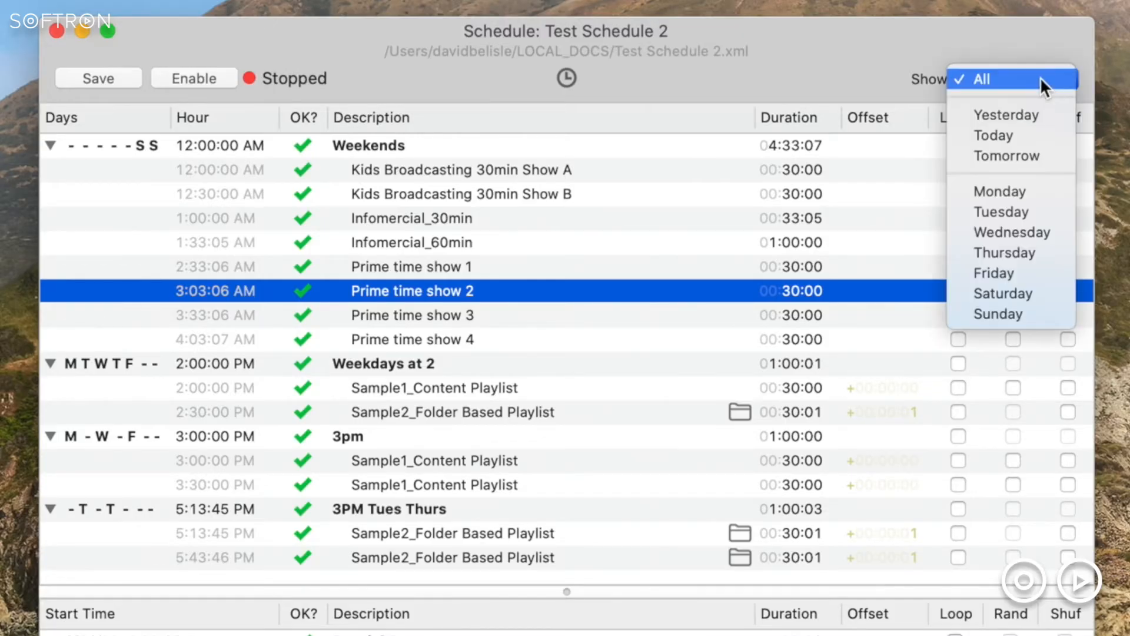
{"action": "left_click", "coordinate": [1038, 131]}
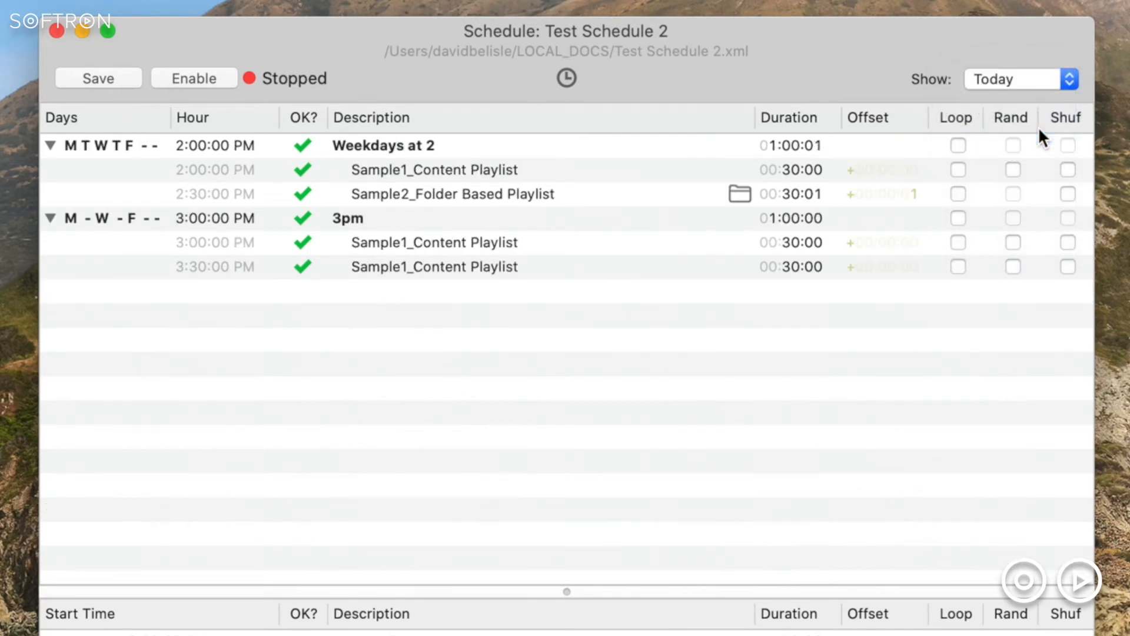
{"action": "left_click", "coordinate": [1039, 79]}
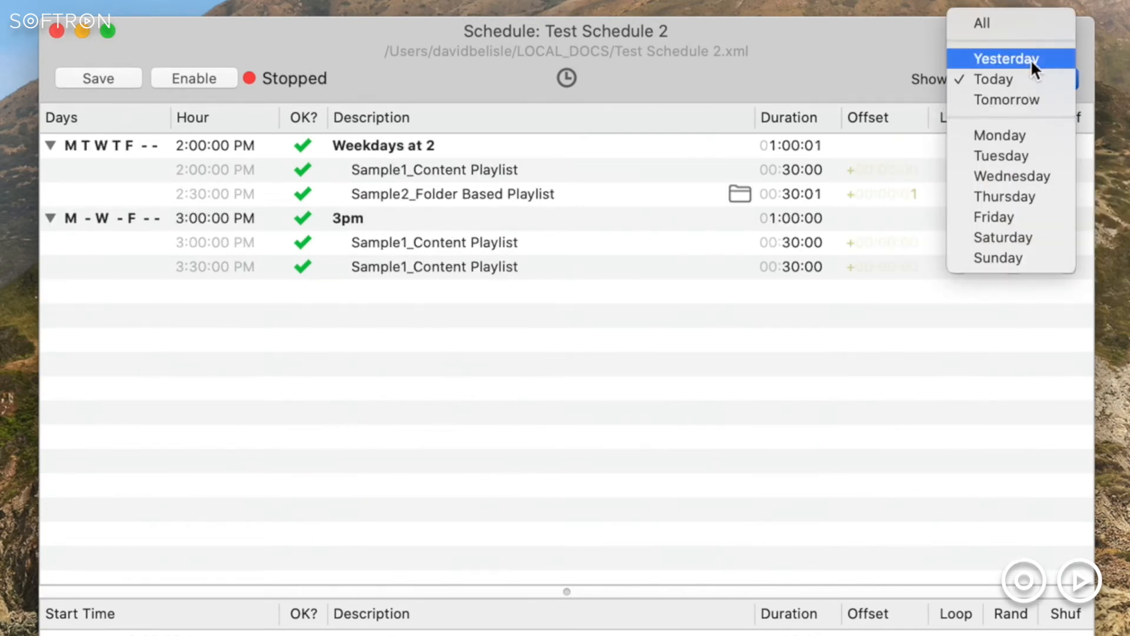
{"action": "left_click", "coordinate": [1030, 59]}
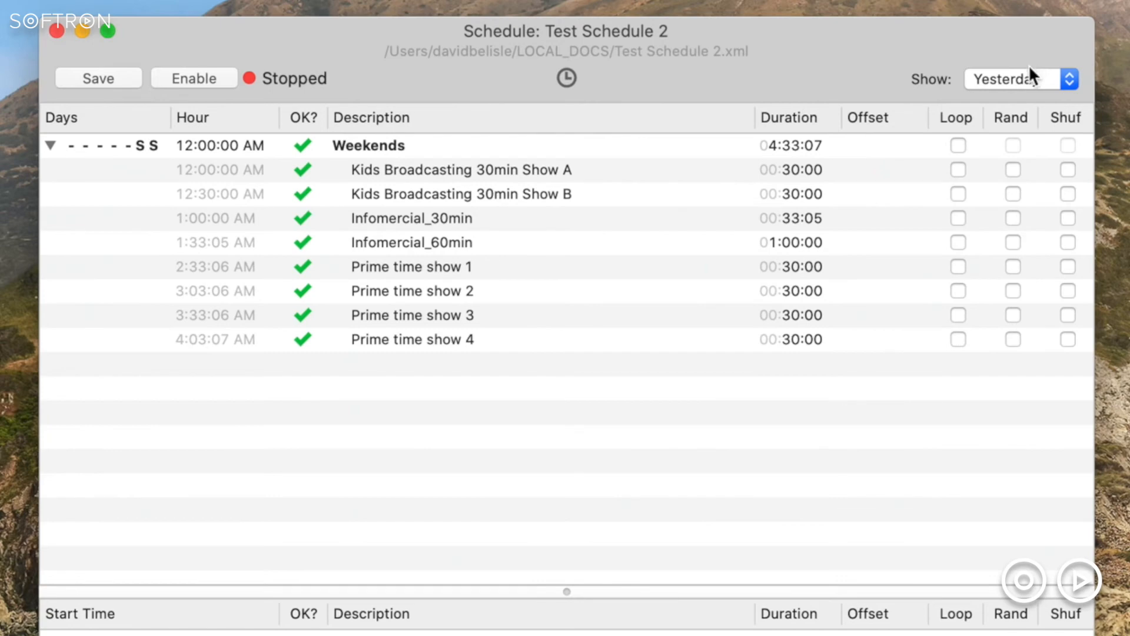
{"action": "left_click", "coordinate": [1026, 75]}
{"action": "left_click", "coordinate": [1019, 217]}
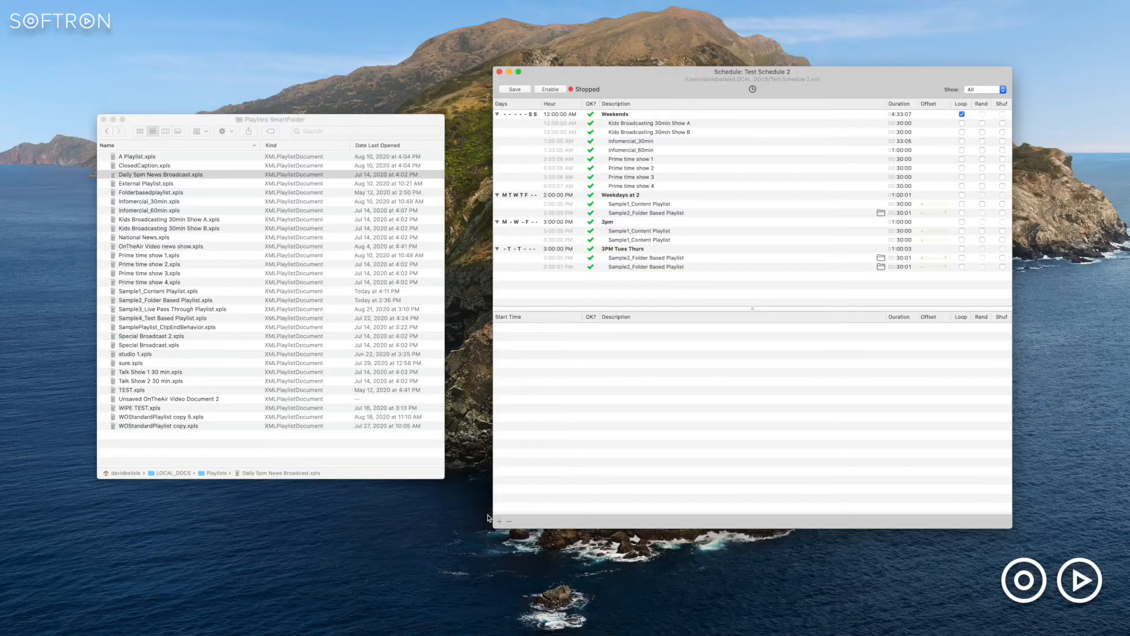
- Add a fixed event named "Special Event" starting on 8/26/2020 at 5:00:00 PM
{"action": "left_click", "coordinate": [500, 520]}
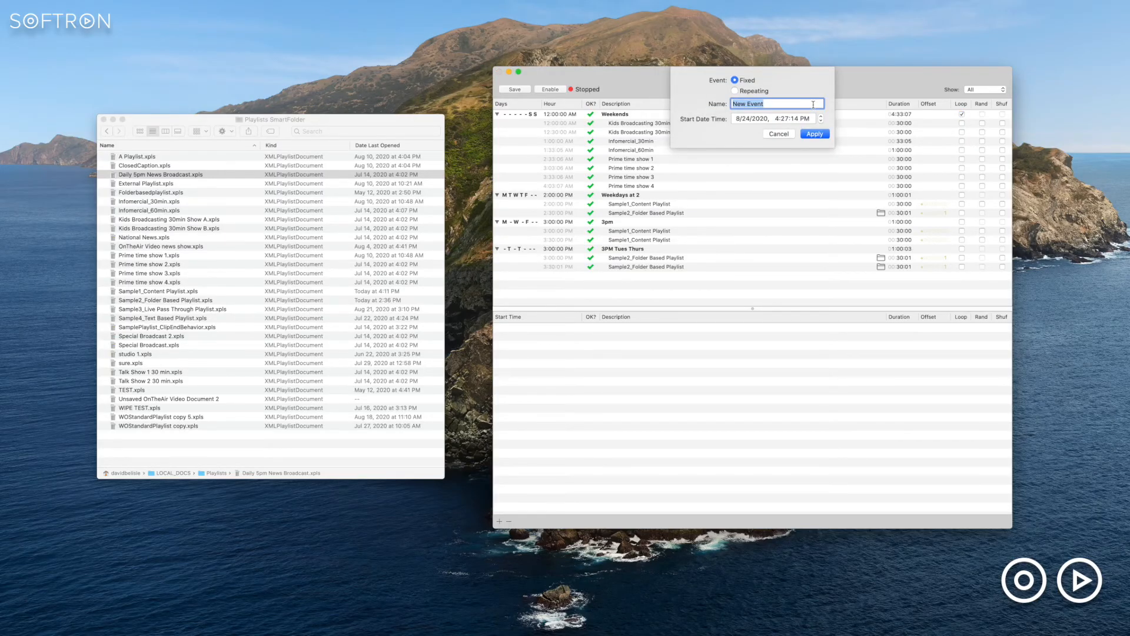
{"action": "left_click", "coordinate": [747, 119]}
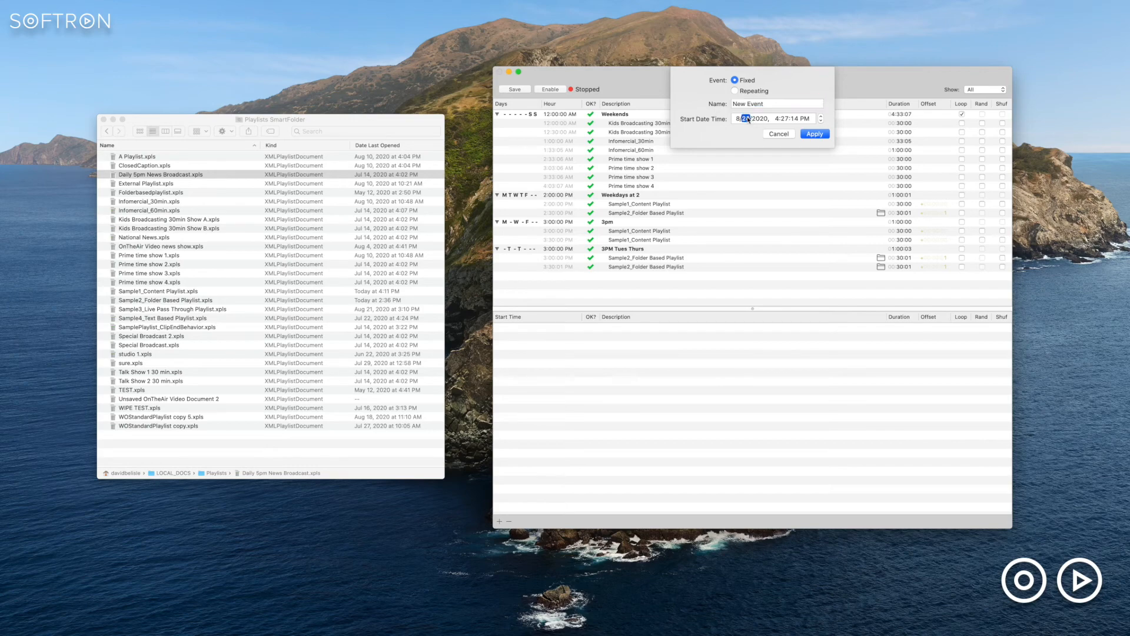
{"action": "key", "text": "Tab"}
{"action": "key", "text": "Tab"}
{"action": "key", "text": "Tab"}
{"action": "key", "text": "Tab"}
{"action": "key", "text": "shift+Tab"}
{"action": "key", "text": "shift+Tab"}
{"action": "type", "text": "5"}
{"action": "key", "text": "Tab"}
{"action": "type", "text": "00"}
{"action": "key", "text": "Tab"}
{"action": "type", "text": "00"}
{"action": "key", "text": "Tab"}
{"action": "key", "text": "Tab"}
{"action": "type", "text": "spe"}
{"action": "key", "text": "BackSpace"}
{"action": "type", "text": "S"}
{"action": "key", "text": "Return"}
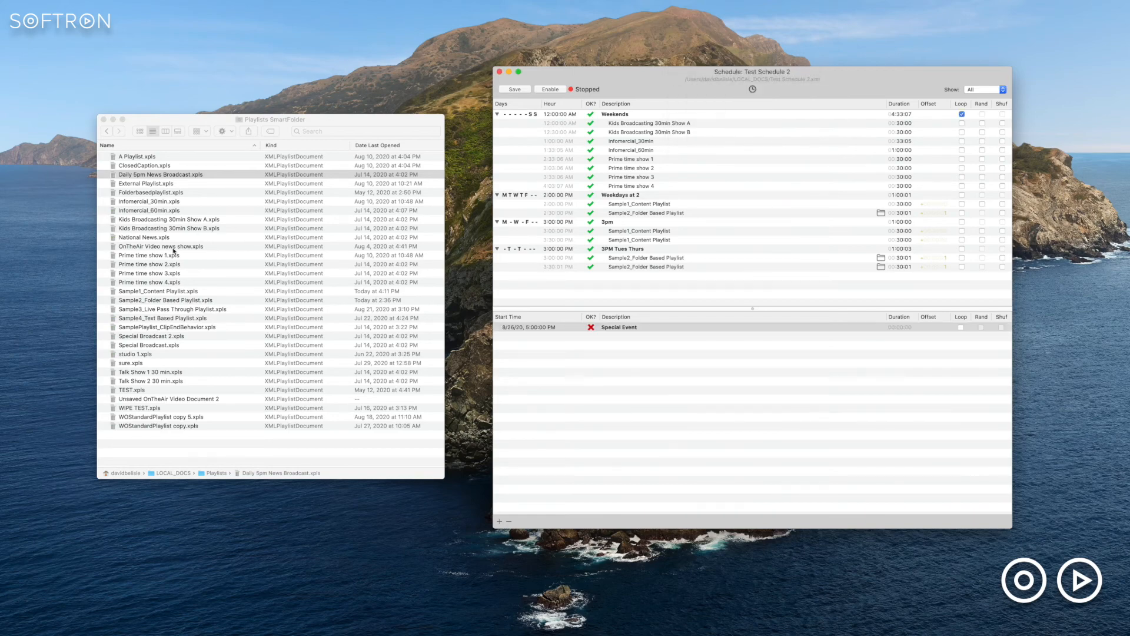
- Add Special Broadcast.xpls from the playlists folder to the Special Event
{"action": "left_click", "coordinate": [174, 248]}
{"action": "left_click_drag", "start_coordinate": [160, 344], "coordinate": [757, 336]}
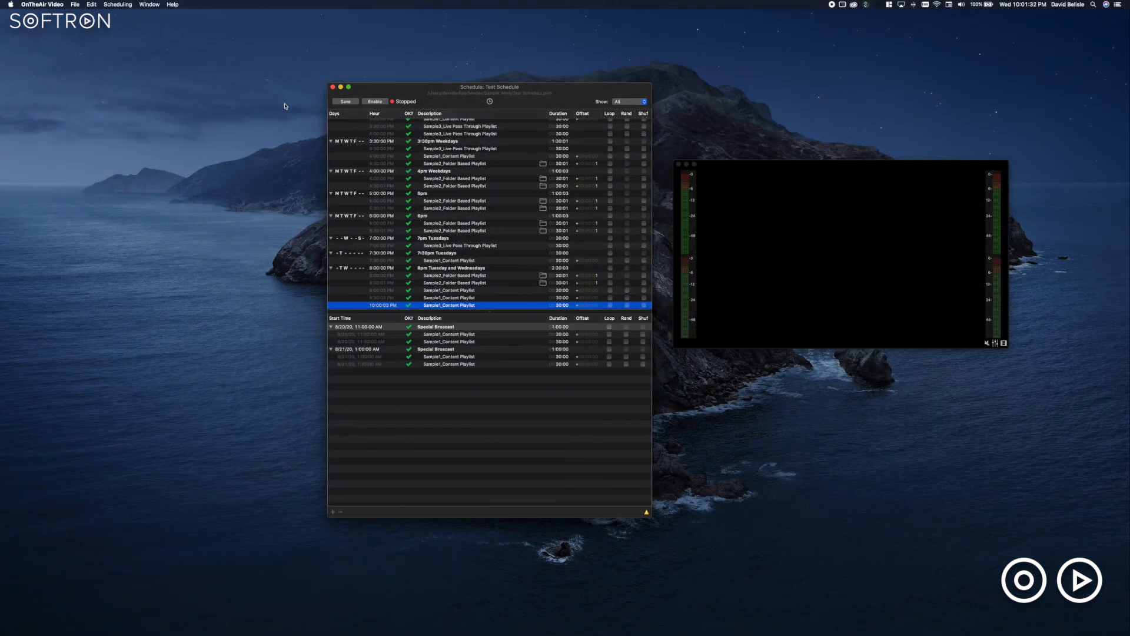
- Enable the Test Schedule so that it starts running
{"action": "left_click", "coordinate": [376, 101]}
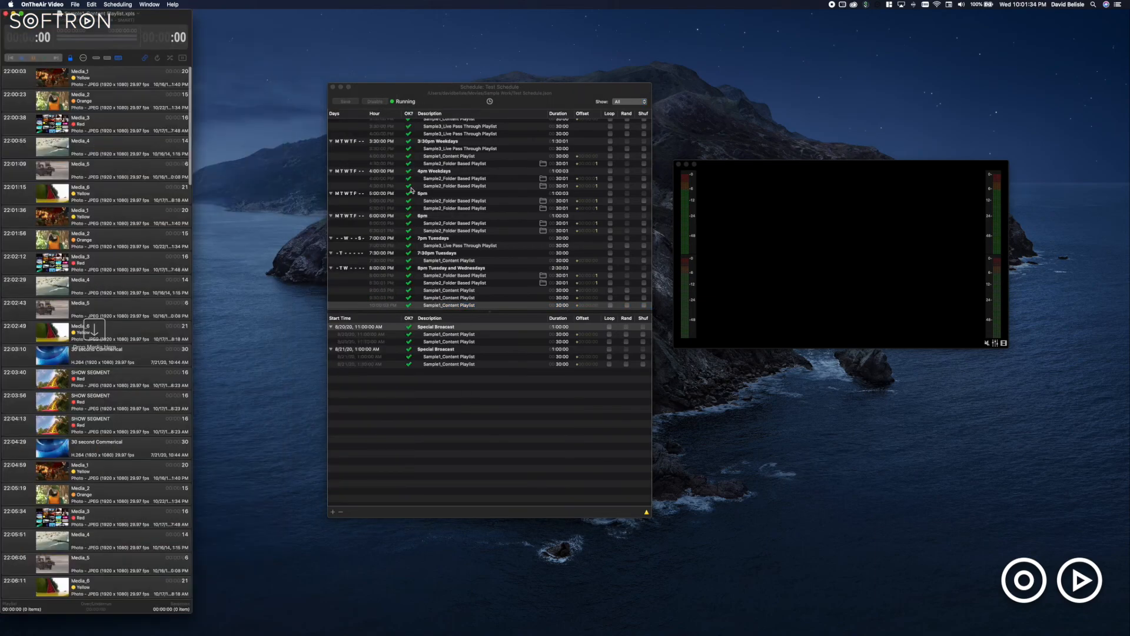